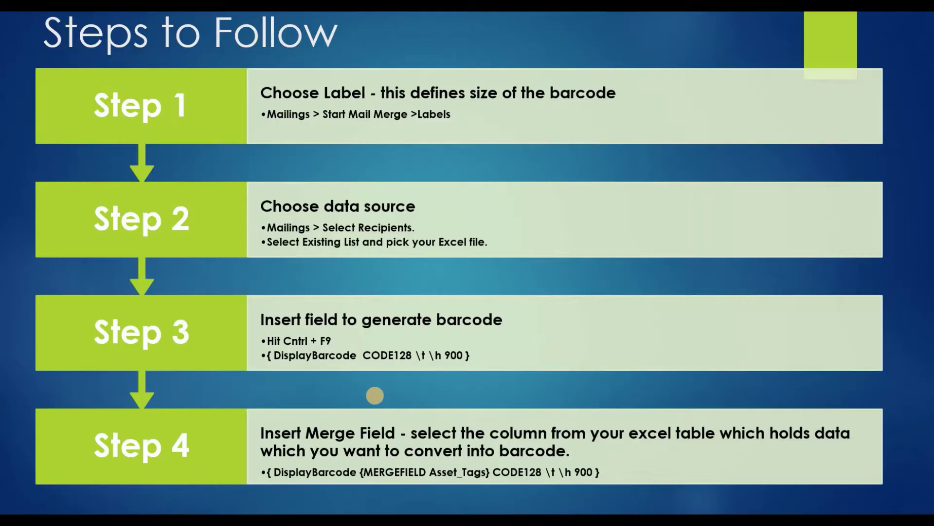
Switch to Excel and review the list of asset tag numbers in the Asset Tags column.
key(alt+Tab)
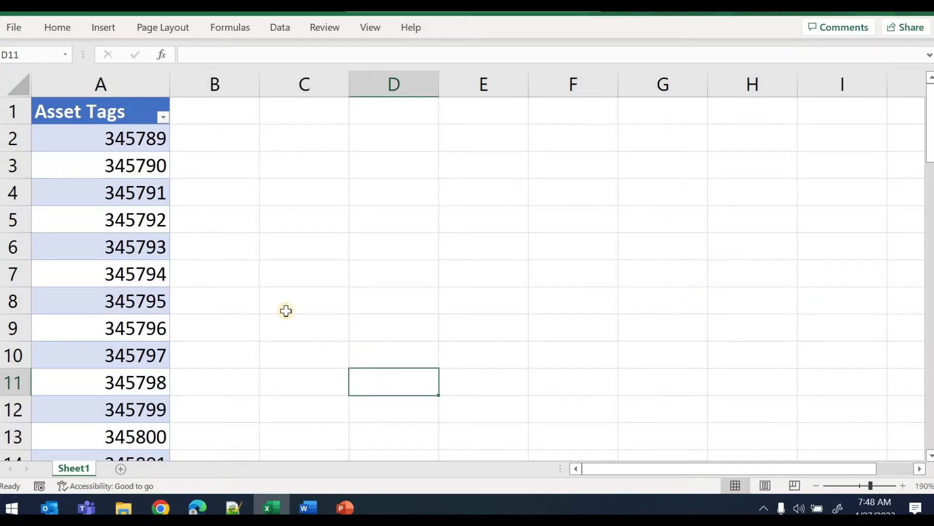
scroll(166, 309, down, 7)
scroll(166, 308, up, 7)
scroll(164, 307, down, 7)
scroll(163, 307, up, 7)
click(132, 245)
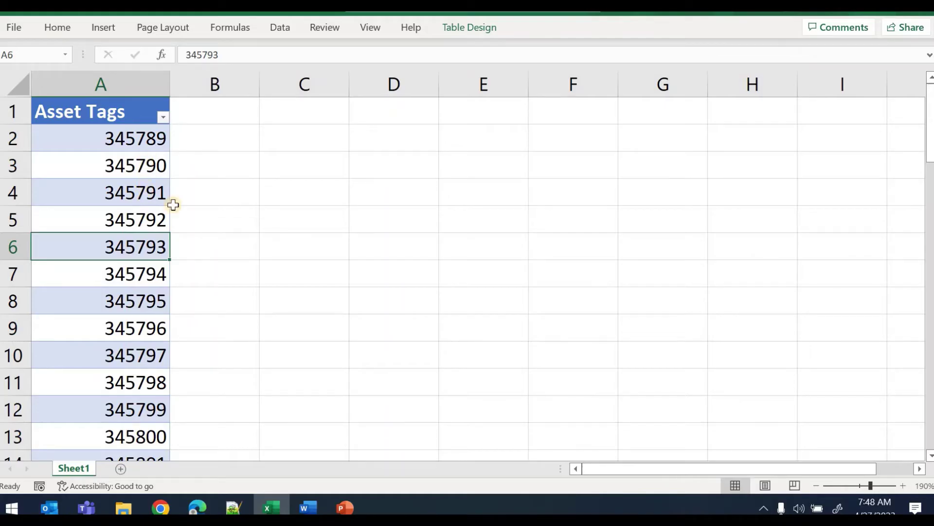
Compare the finished barcode labels in Word with the Excel asset tags, and return to the Steps to Follow slide in PowerPoint.
click(308, 506)
scroll(134, 273, down, 1)
scroll(133, 273, up, 1)
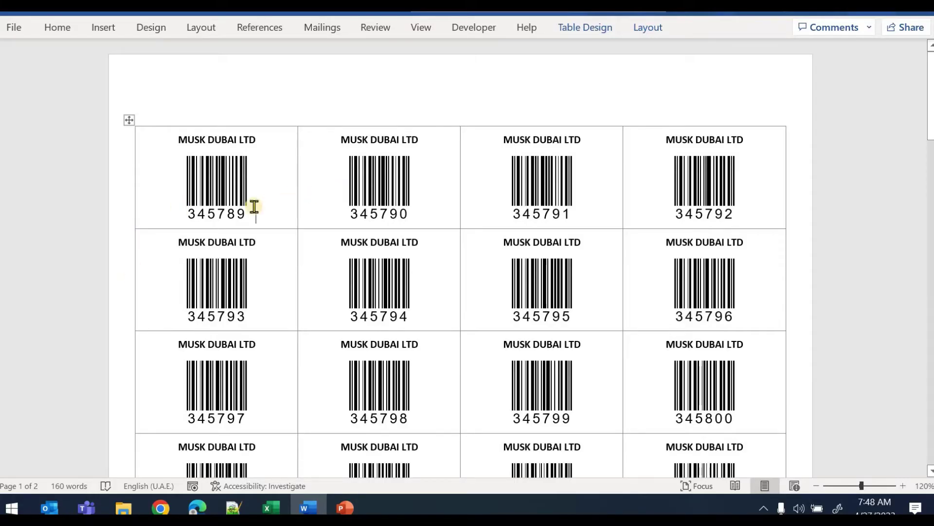
mouse_move(128, 231)
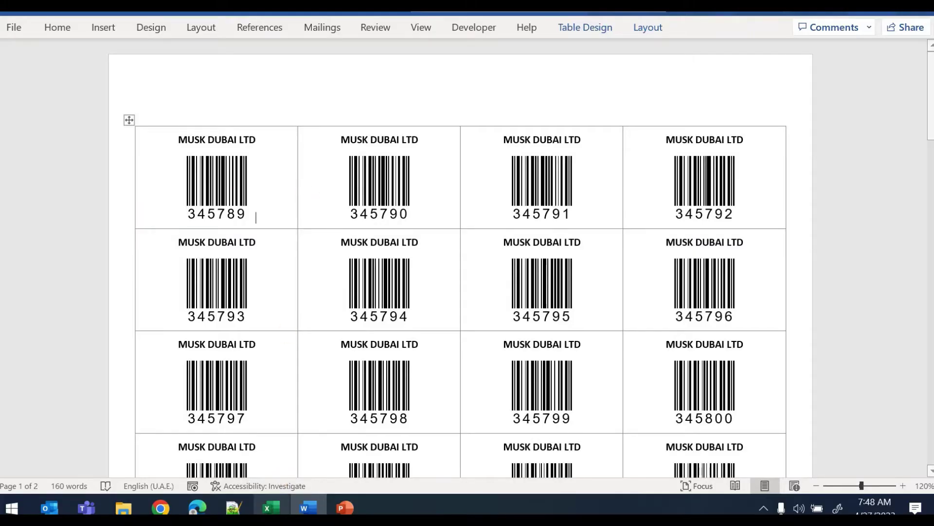
click(271, 508)
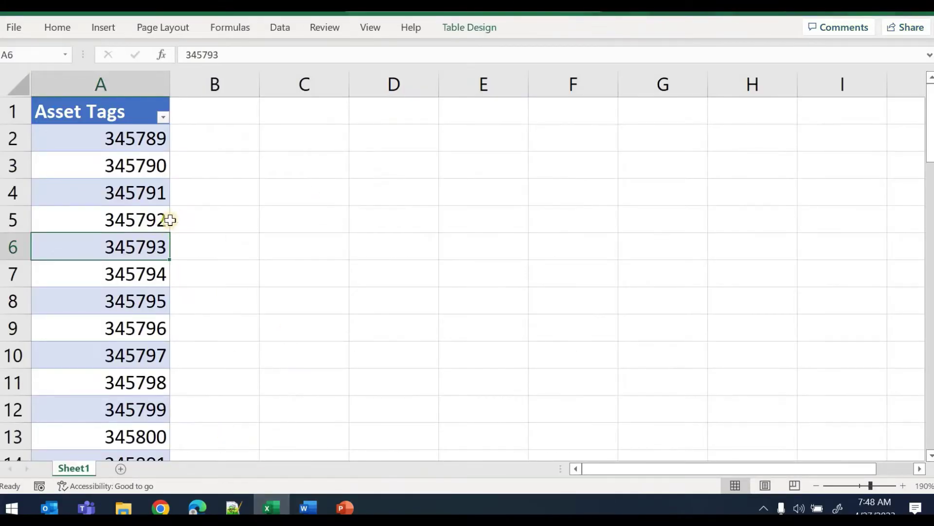
click(309, 507)
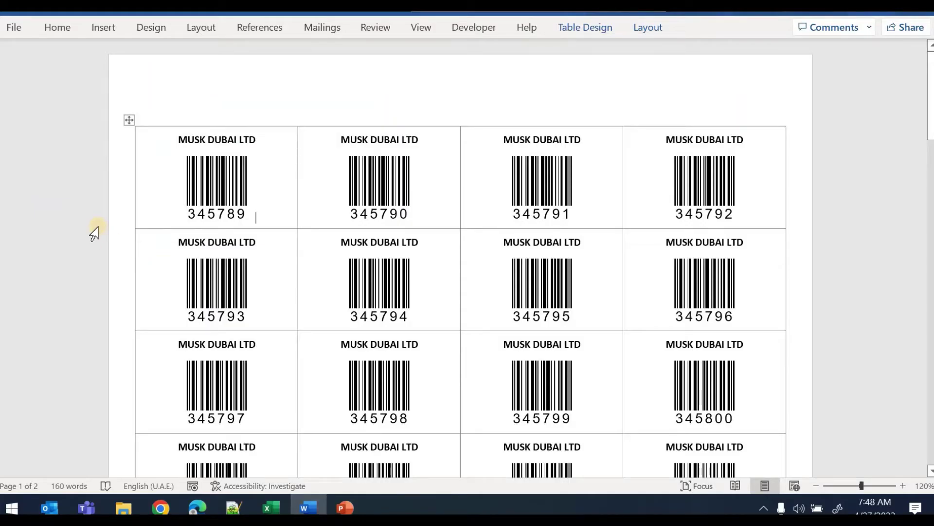
mouse_move(345, 507)
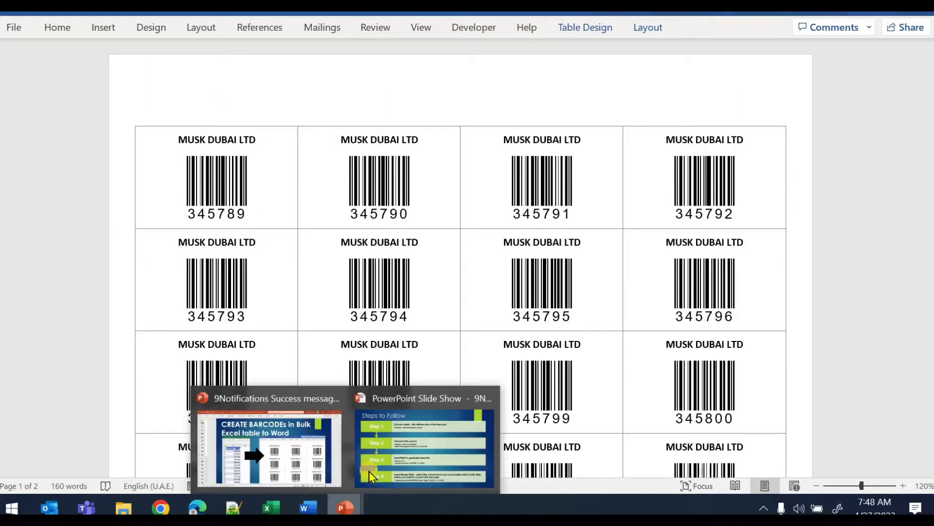
click(369, 471)
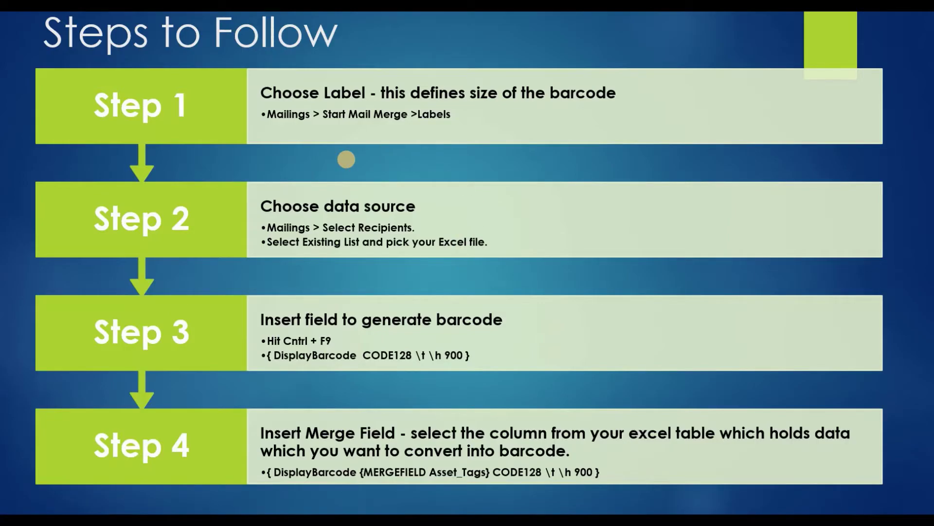
Switch to Excel, select the whole asset tag table and check its table name.
key(alt+Tab)
key(alt+Tab)
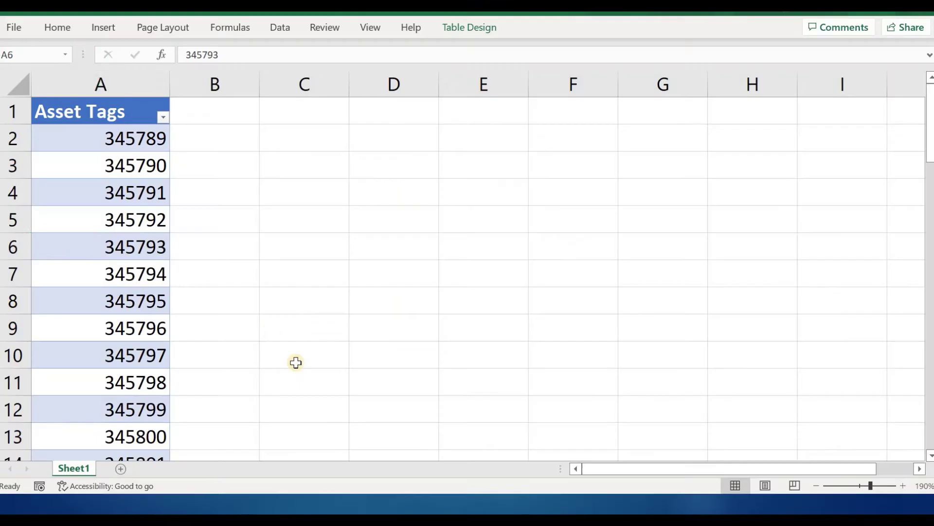
click(285, 331)
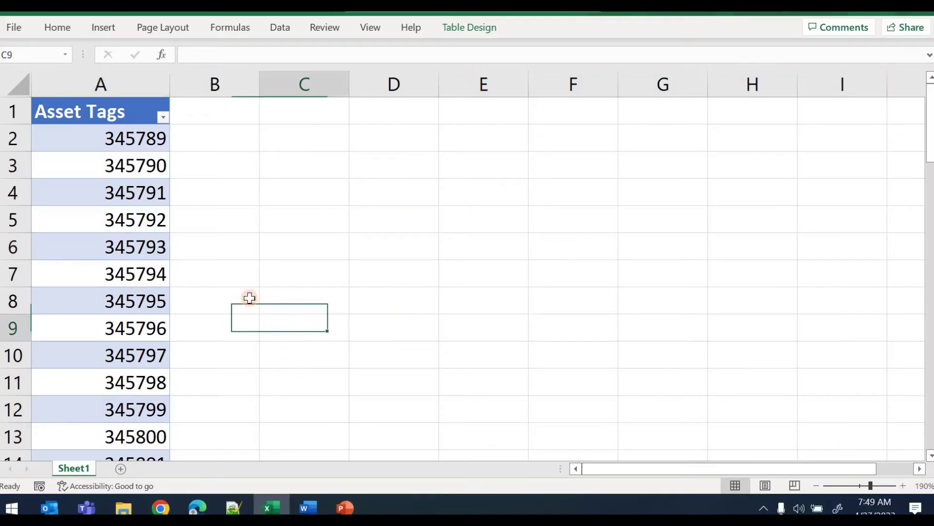
click(119, 236)
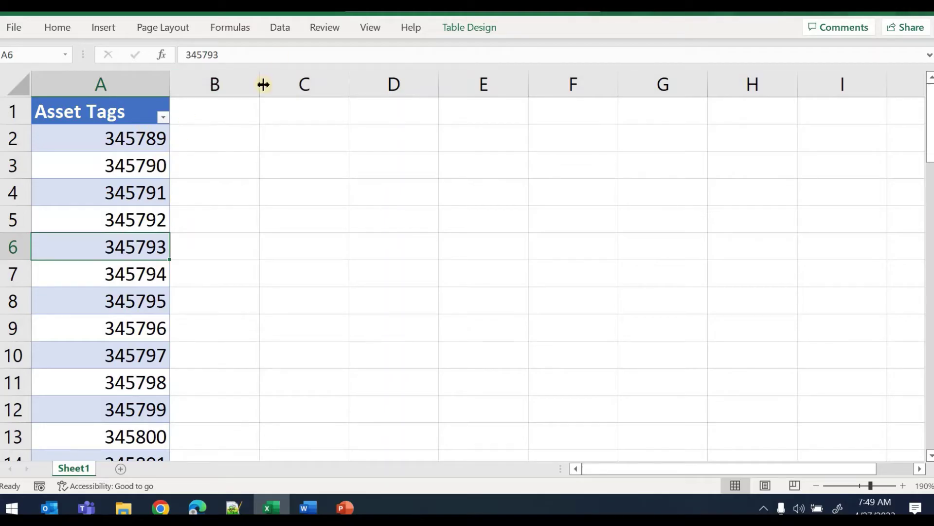
key(ctrl+a)
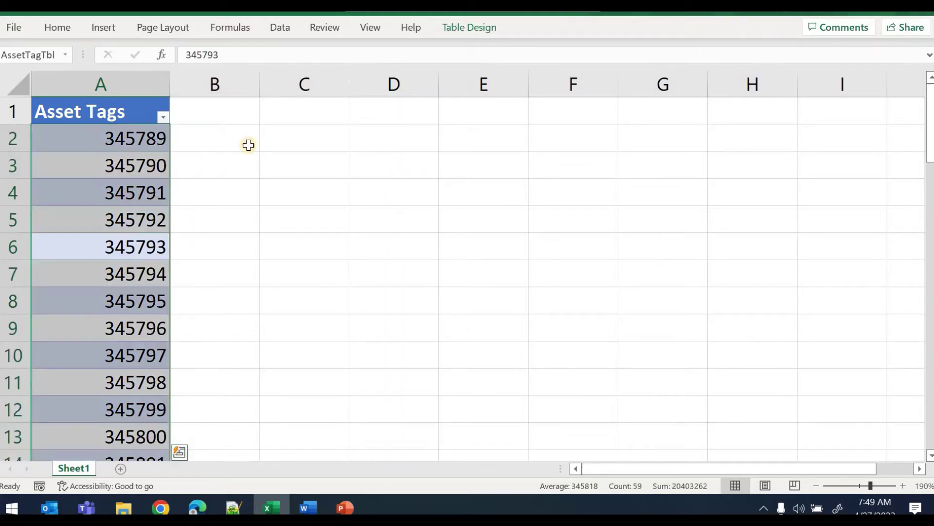
click(462, 28)
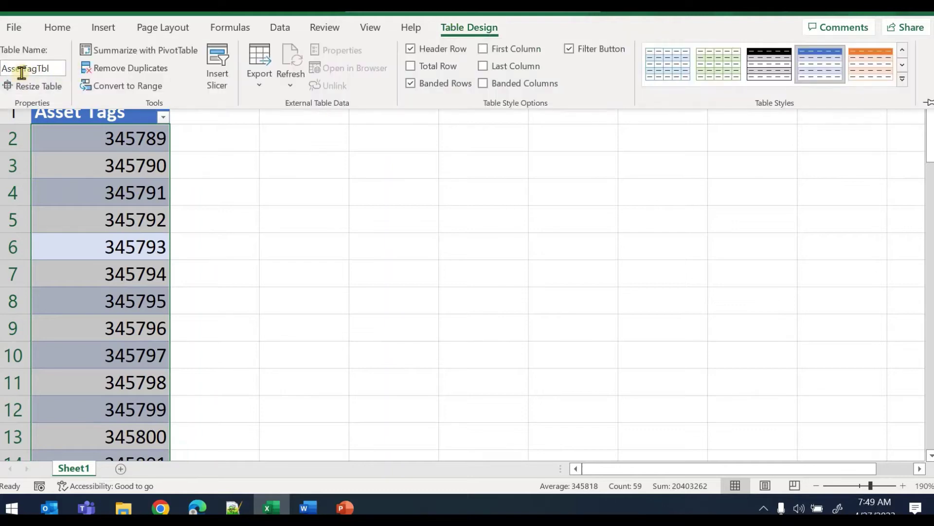
click(96, 132)
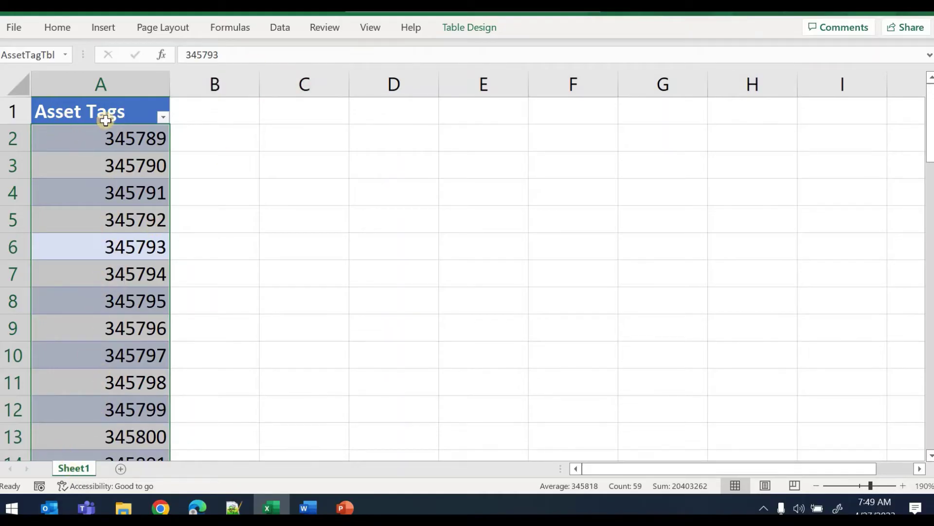
Switch to Word and create a new blank document in a maximized window.
click(317, 506)
right_click(319, 507)
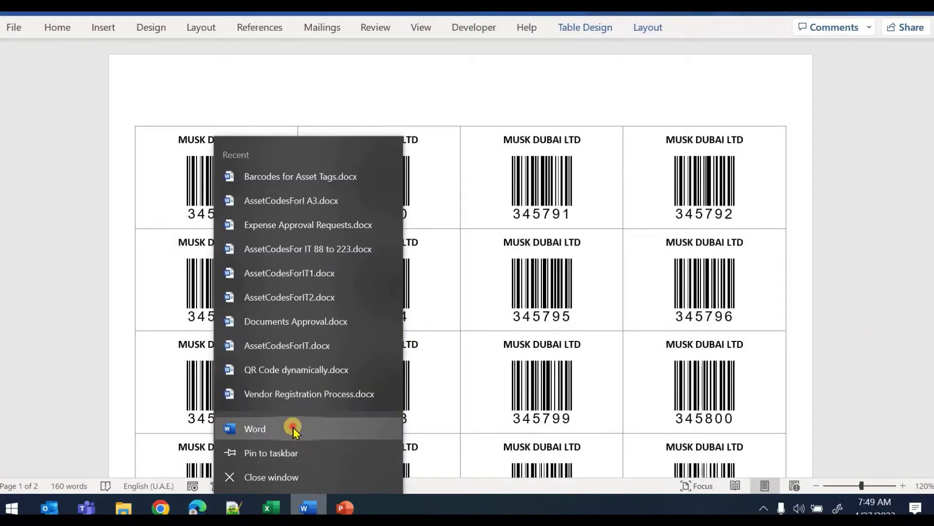
click(313, 428)
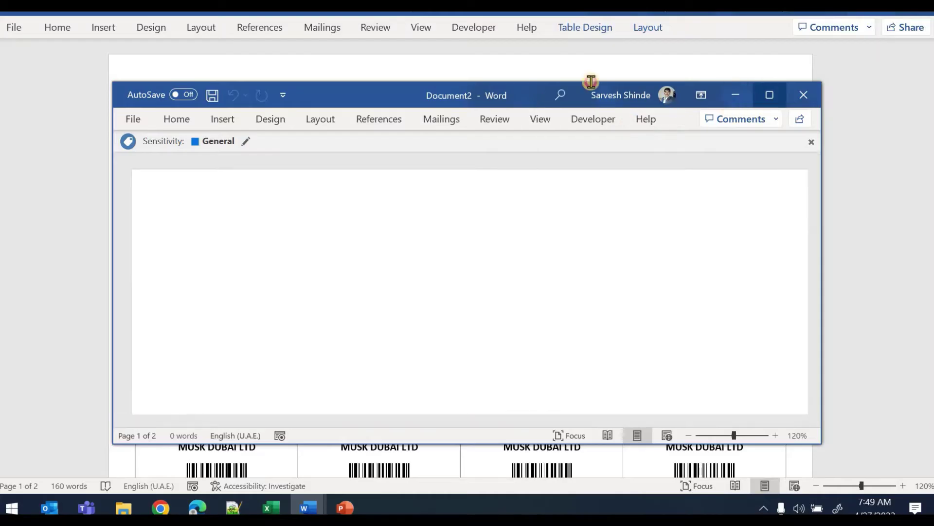
double_click(591, 84)
Start a label mail merge and choose label vendor Avery Zweckform with product number 6126.
click(322, 28)
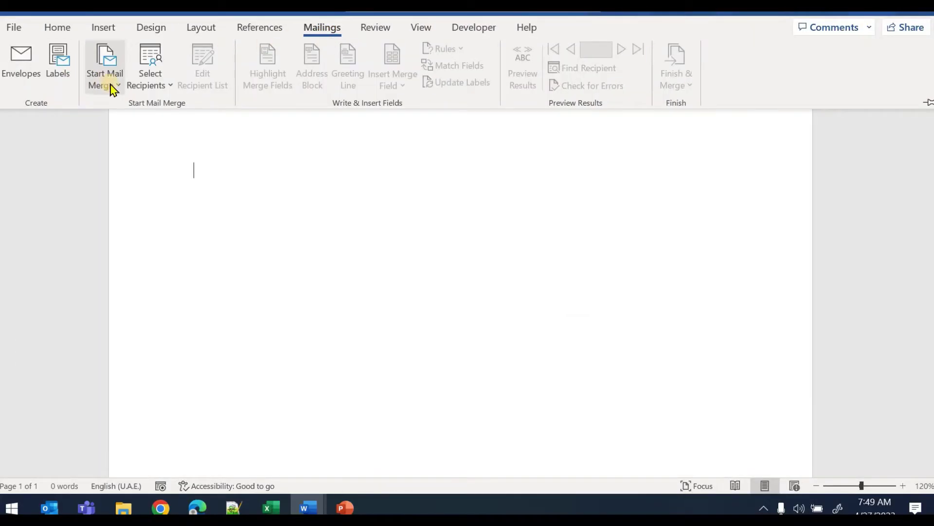
click(112, 90)
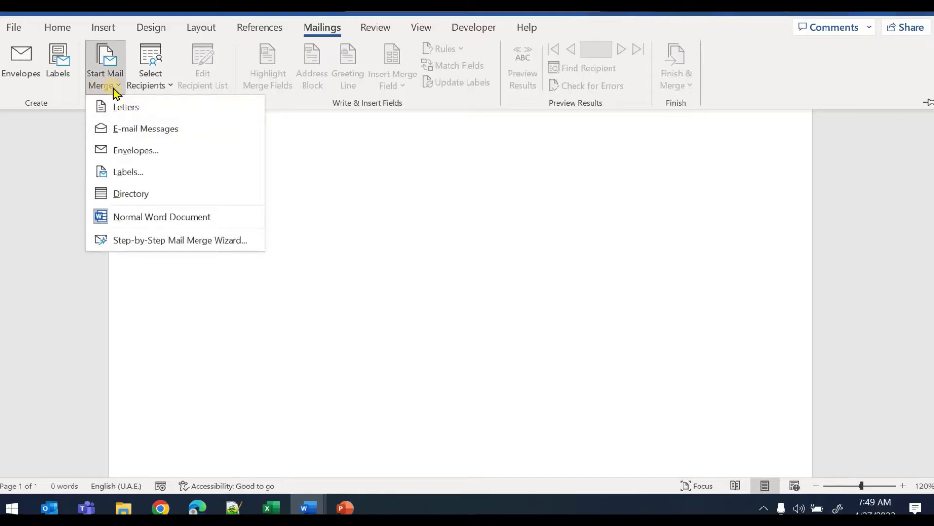
click(129, 173)
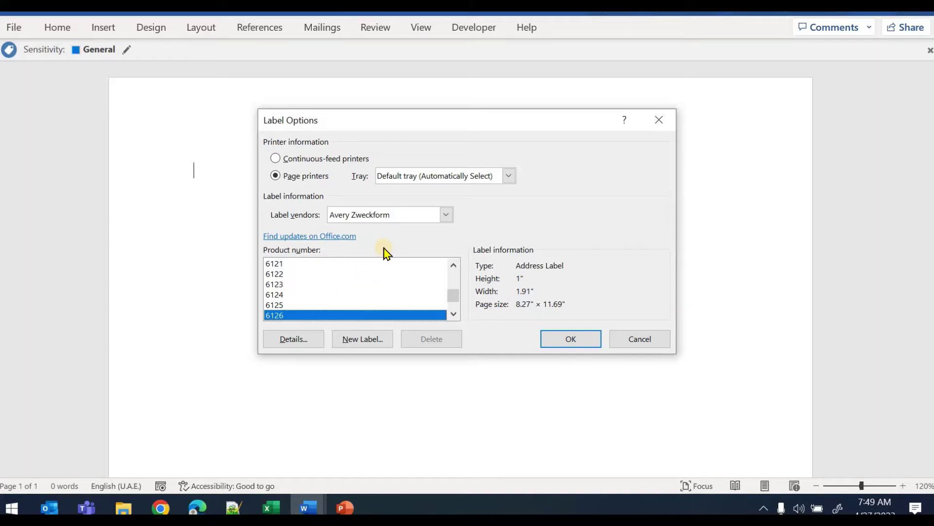
click(445, 215)
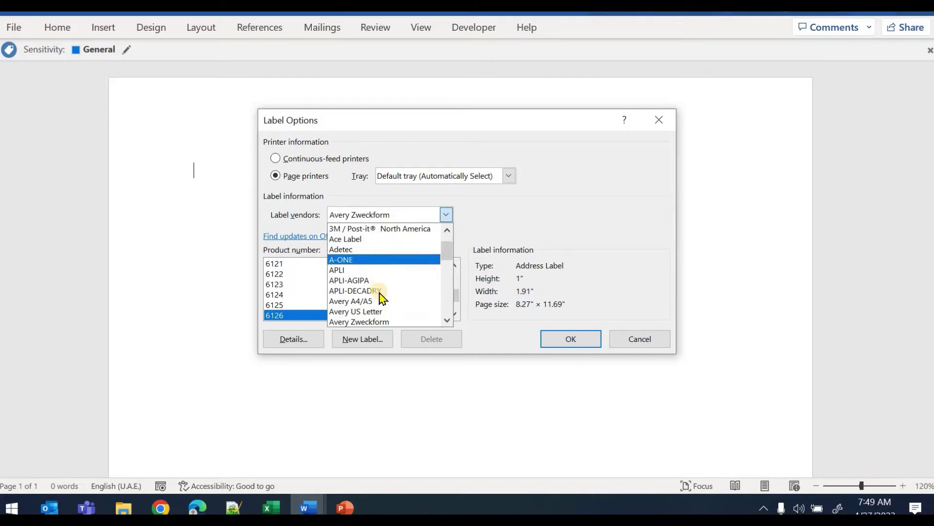
click(481, 225)
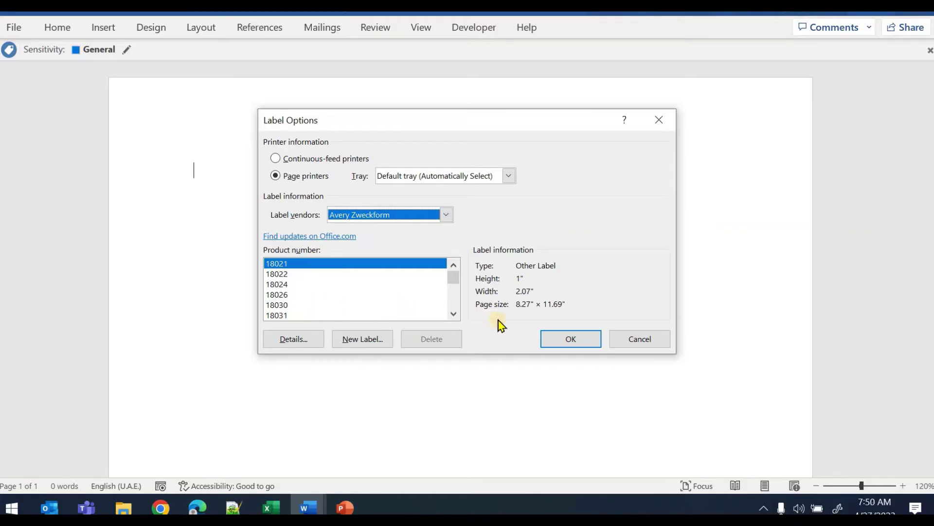
click(329, 315)
click(334, 304)
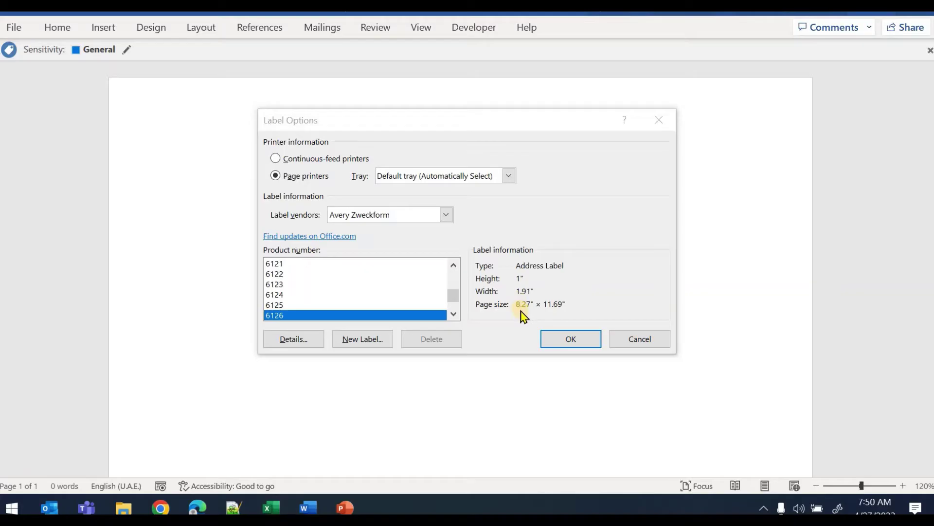
Review the detailed dimensions of label 6126 and apply it to the document.
click(317, 337)
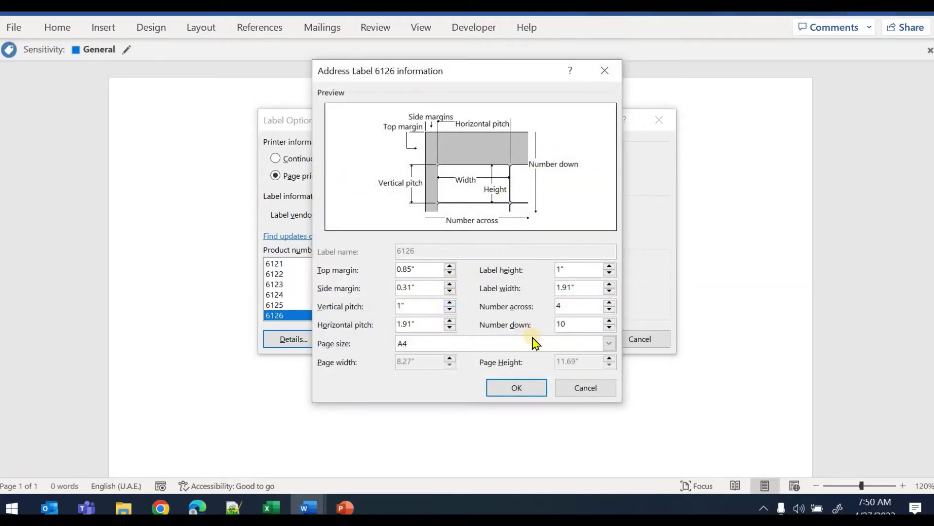
click(586, 387)
click(579, 339)
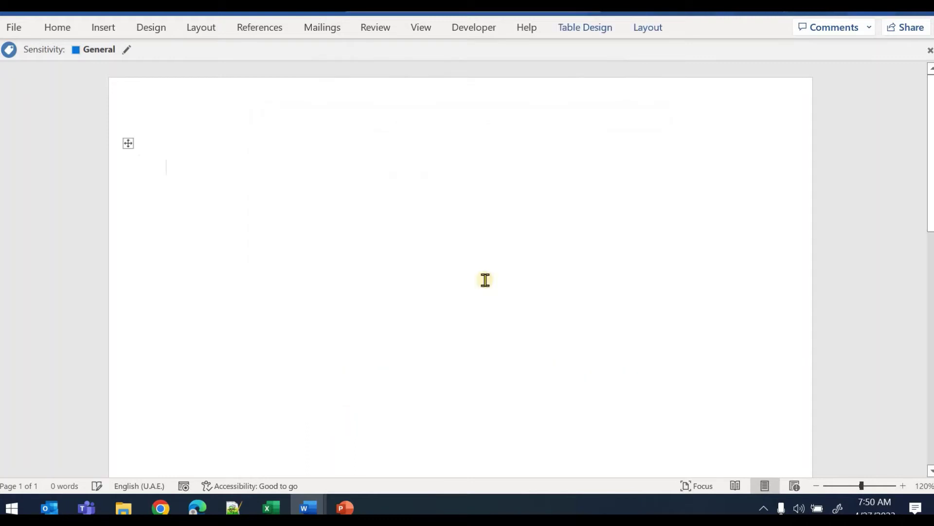
Apply a table style with thin grey gridlines to the whole label table and place the cursor in the first cell.
click(128, 144)
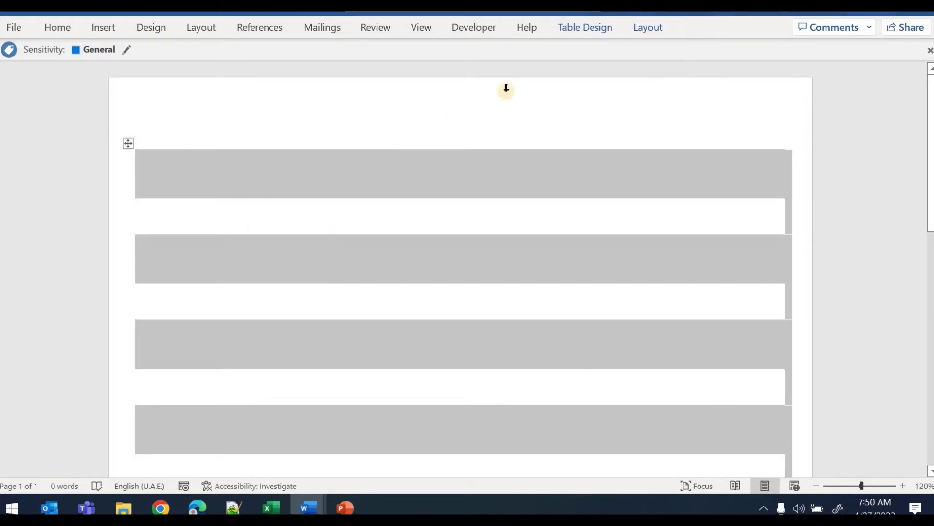
click(560, 30)
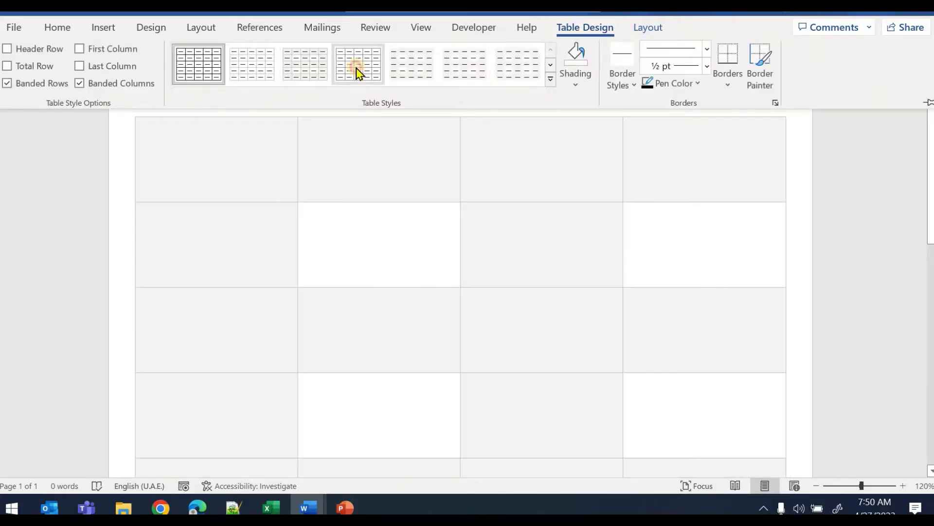
click(355, 70)
scroll(370, 146, up, 1)
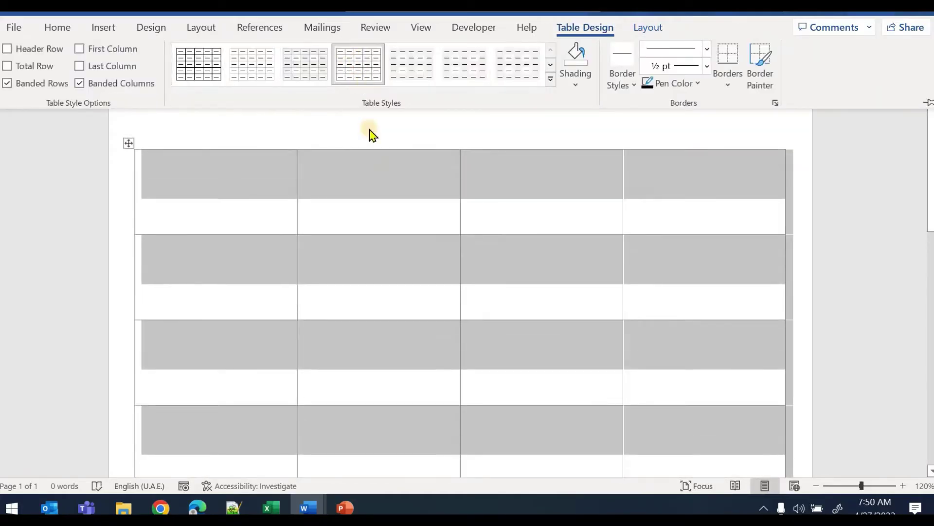
click(272, 200)
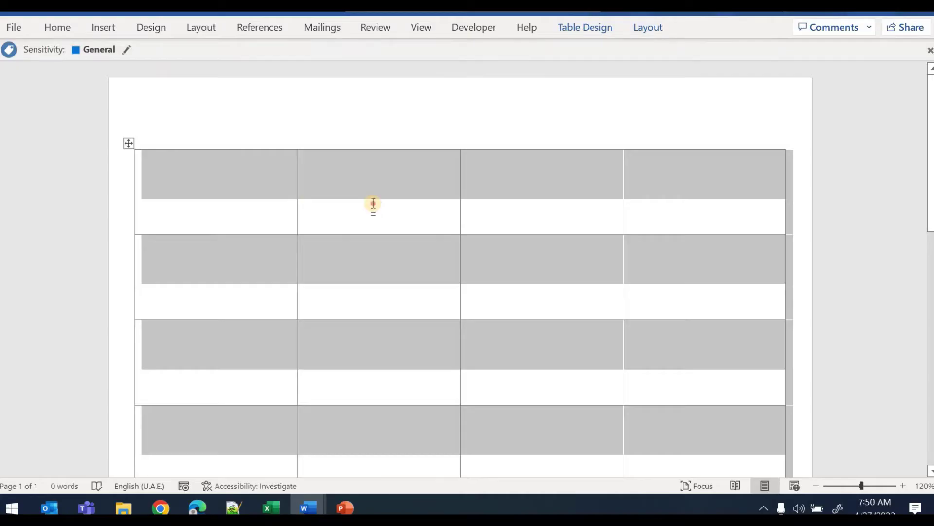
key(ctrl+z)
scroll(590, 241, down, 3)
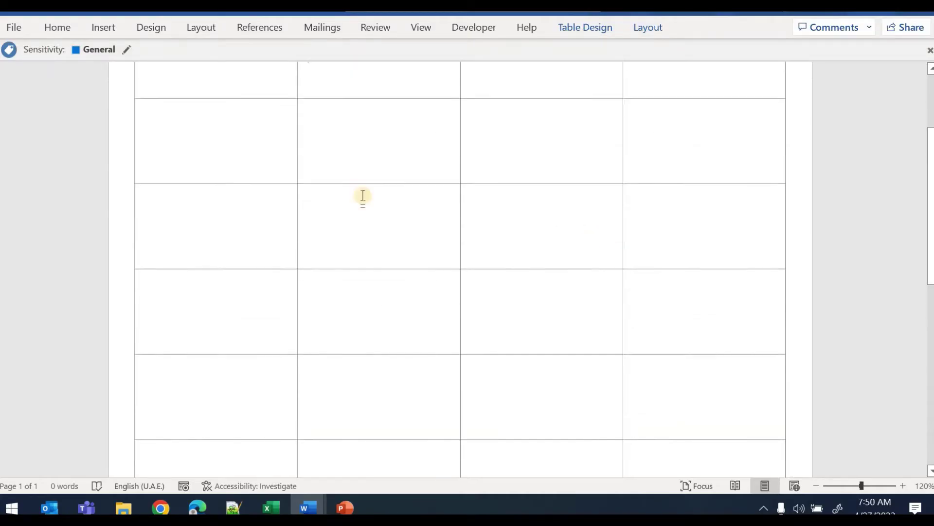
scroll(360, 196, up, 3)
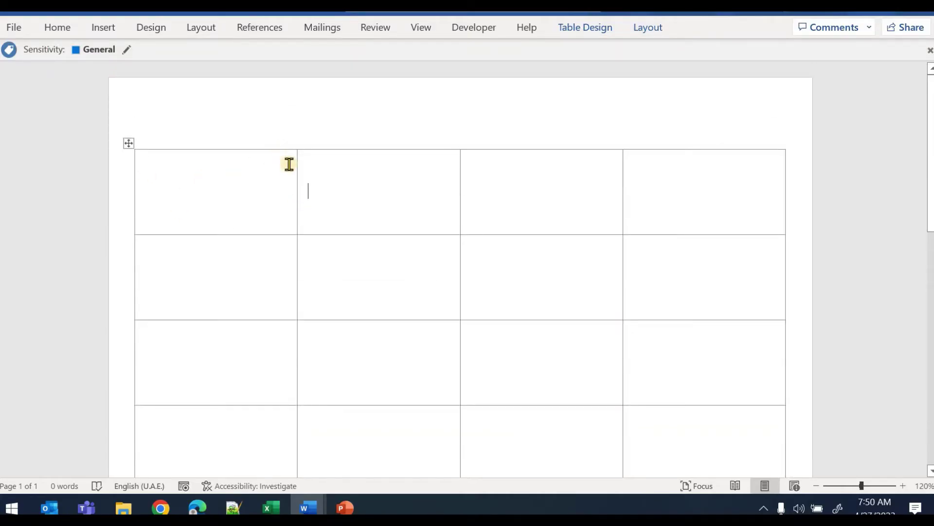
click(128, 144)
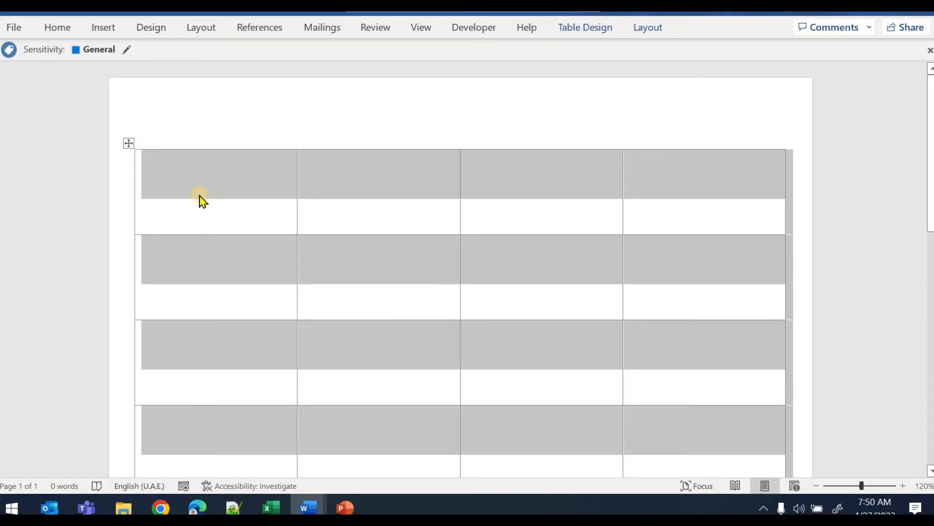
click(232, 205)
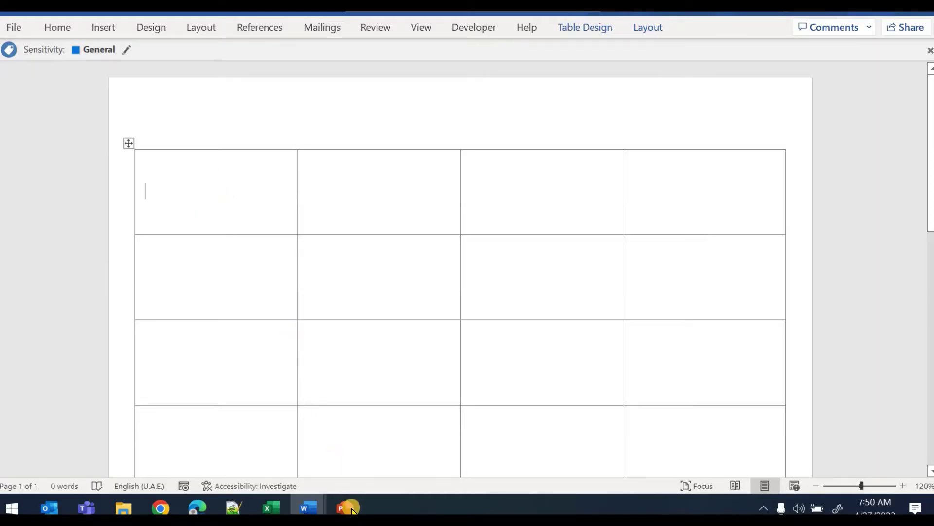
Connect the existing list Asset Tags.xlsx, table Sheet1$ with column headers in the first row, as the mail merge data source.
mouse_move(345, 507)
click(385, 458)
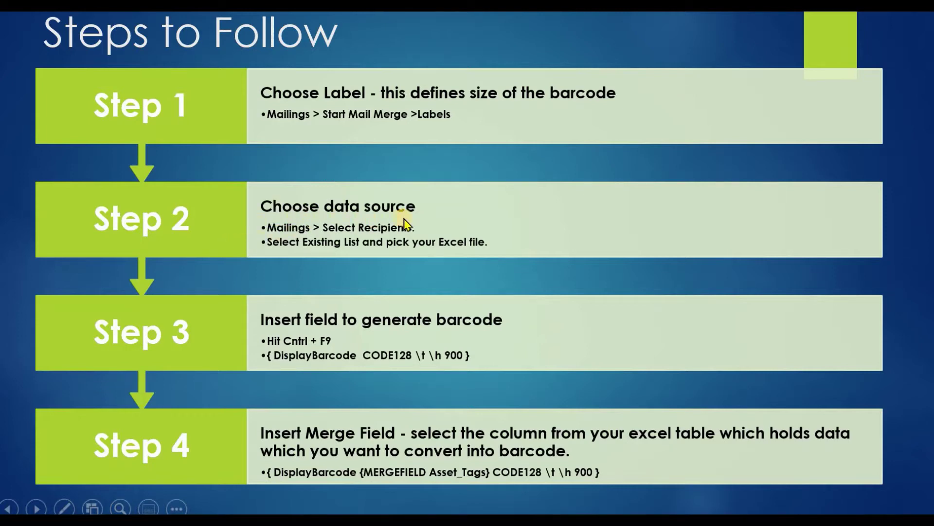
key(alt+Tab)
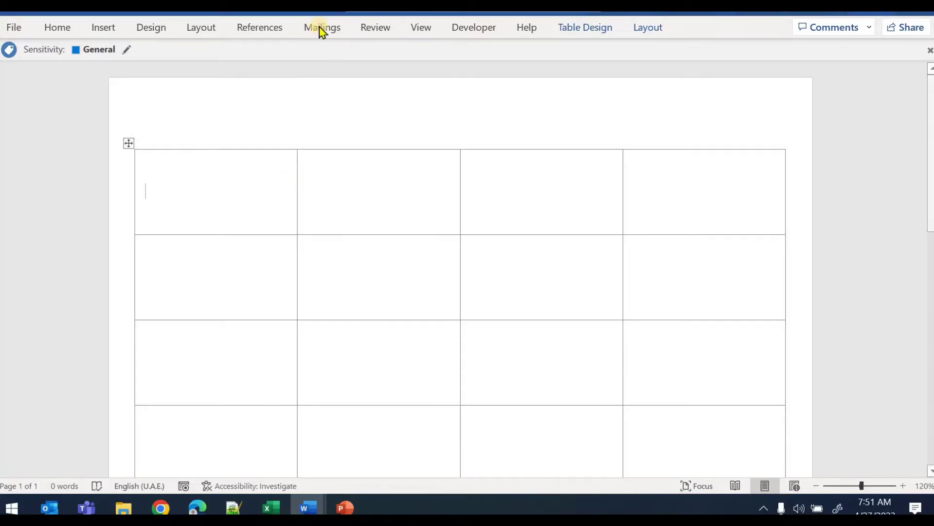
click(322, 28)
click(150, 90)
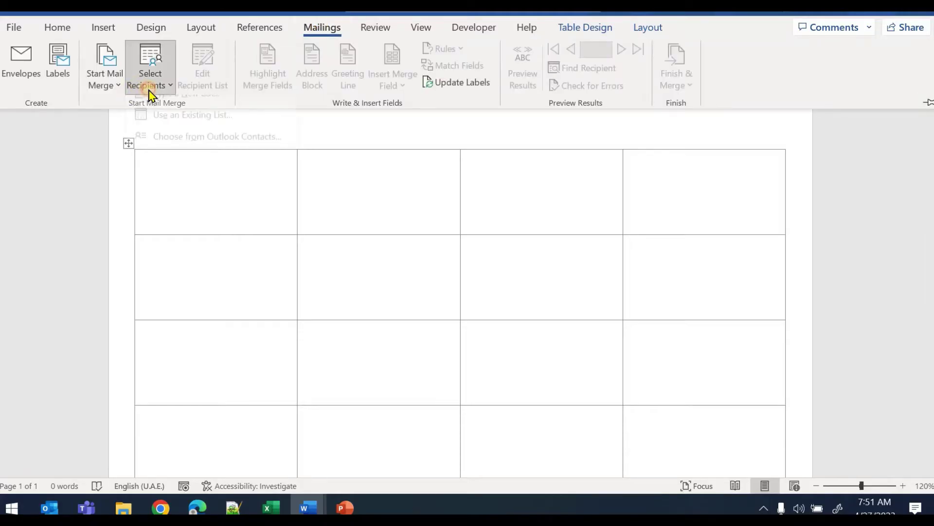
click(170, 129)
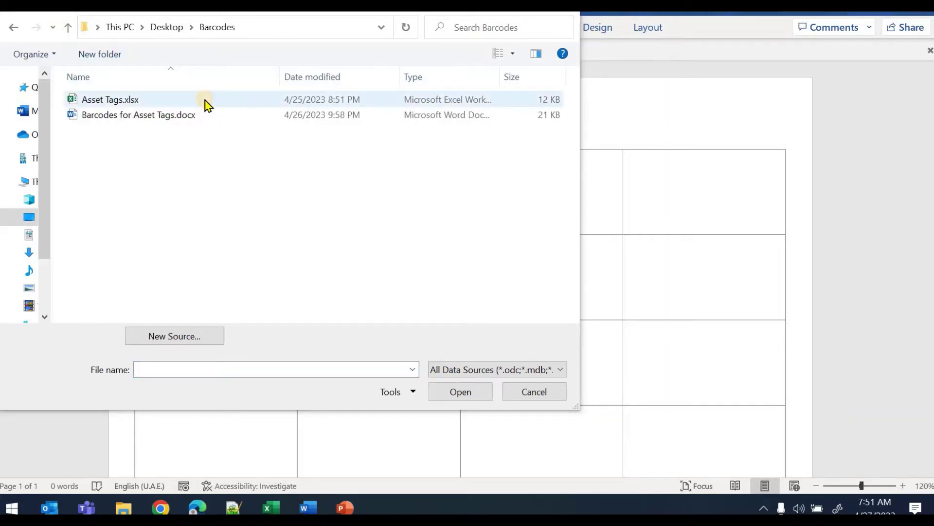
click(233, 97)
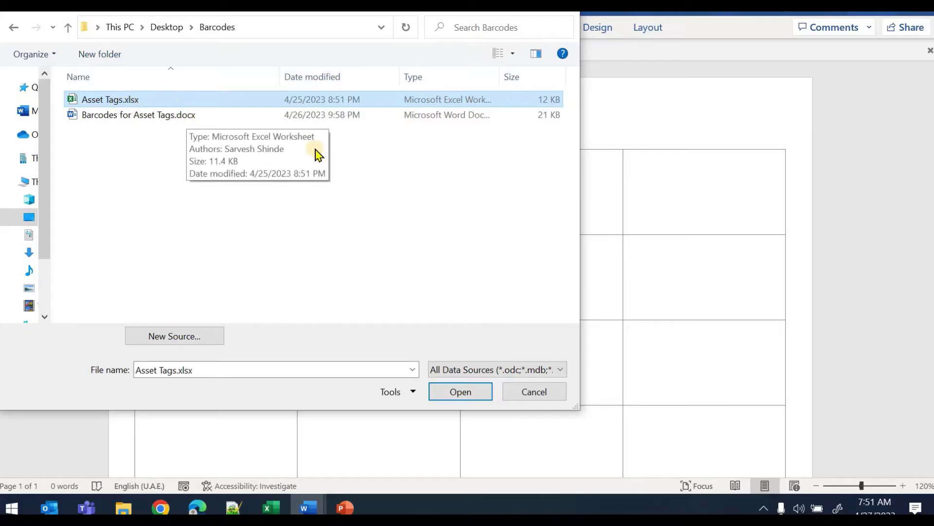
click(460, 392)
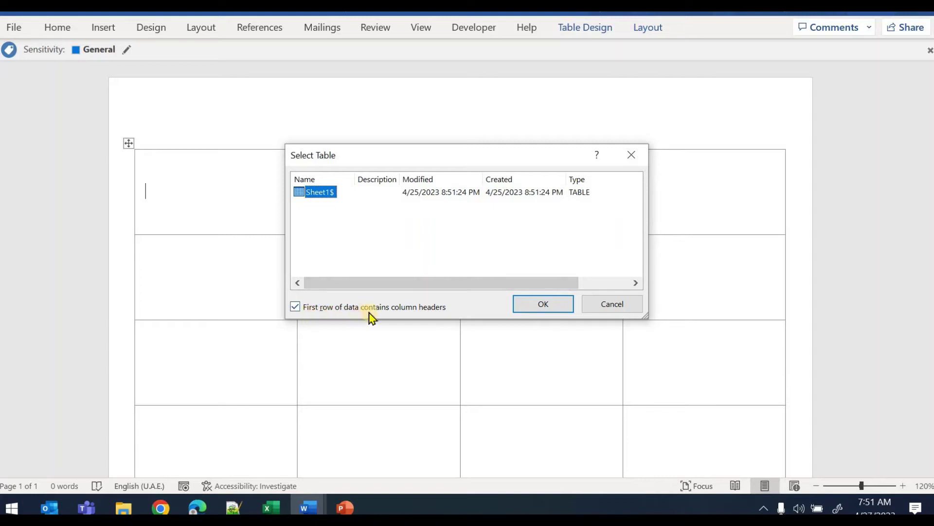
click(541, 304)
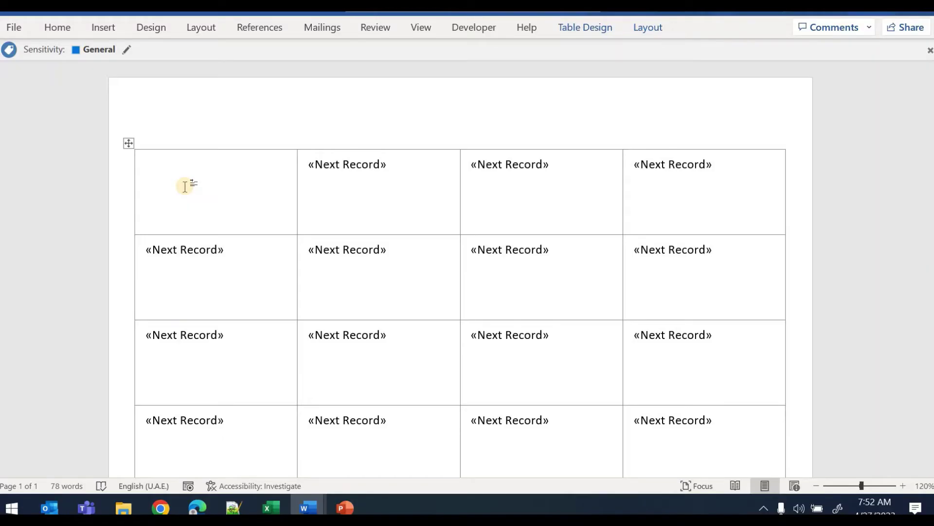
Switch to Notepad++ and copy the prepared code line { DisplayBarcode CODE128 \t \h 900 }.
click(395, 444)
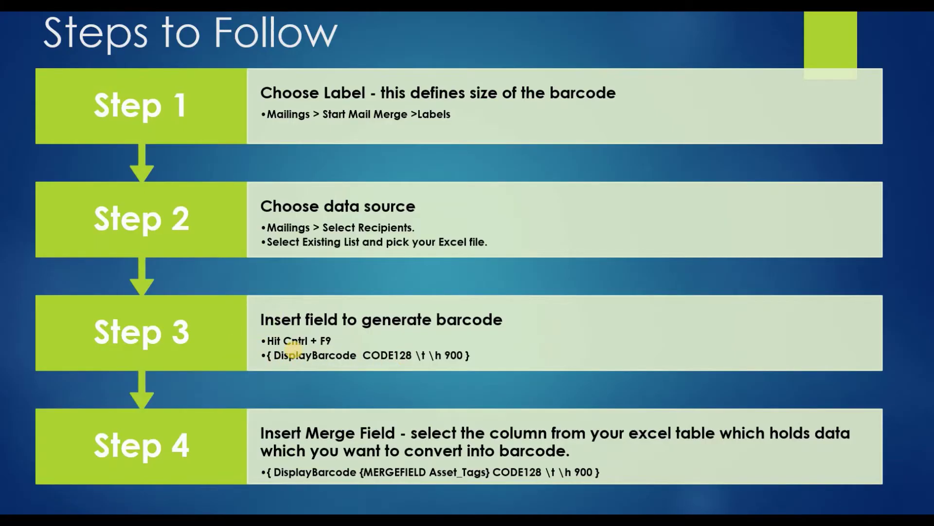
key(alt+Tab)
key(alt+Tab)
key(alt+Tab)
key(alt+Tab)
key(alt+Tab)
key(alt+Tab)
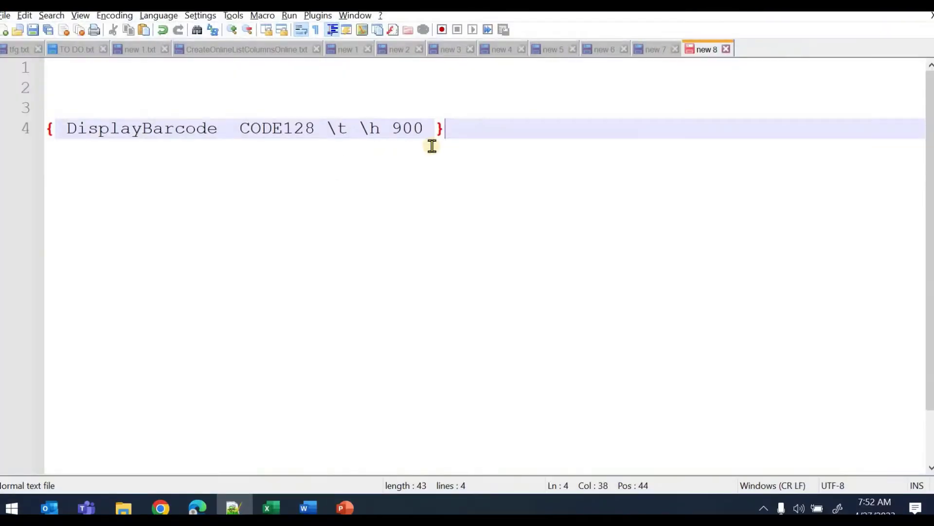
drag(453, 127, 16, 130)
key(ctrl+c)
Back in Word, insert an empty field in the first label cell, paste the barcode code inside it and remove the duplicate braces.
key(alt+Tab)
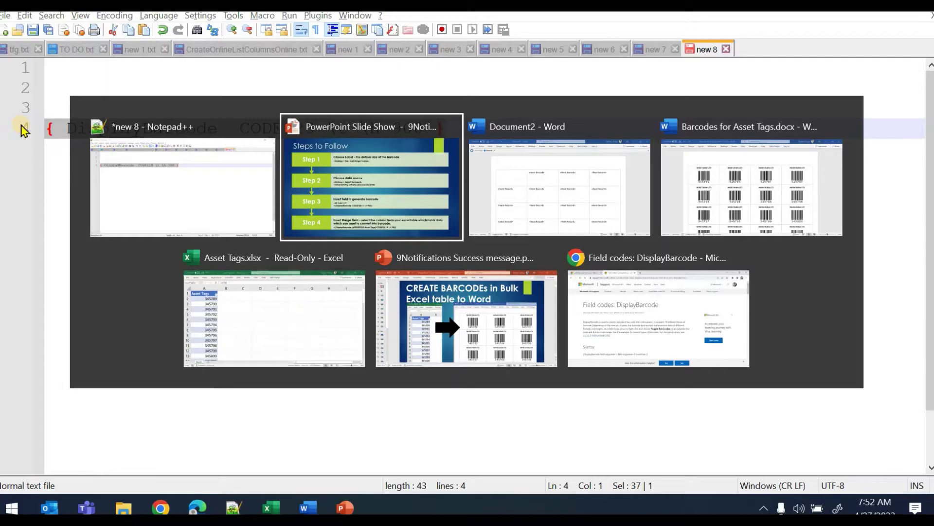
key(alt+Tab)
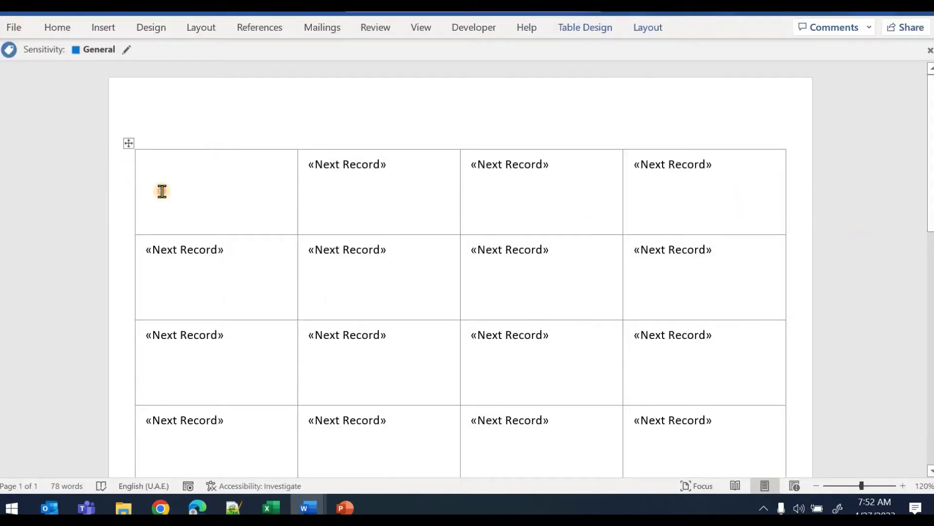
key(ctrl+F9)
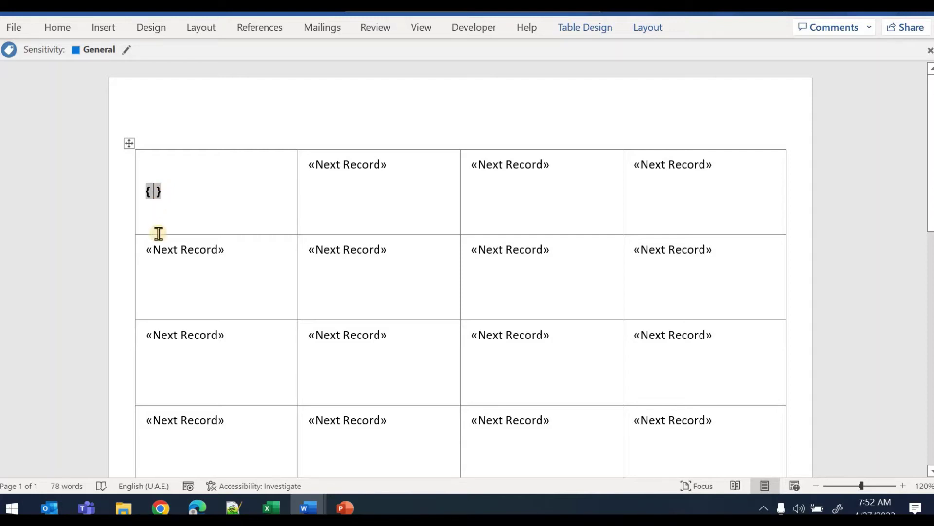
key(ctrl+v)
click(155, 191)
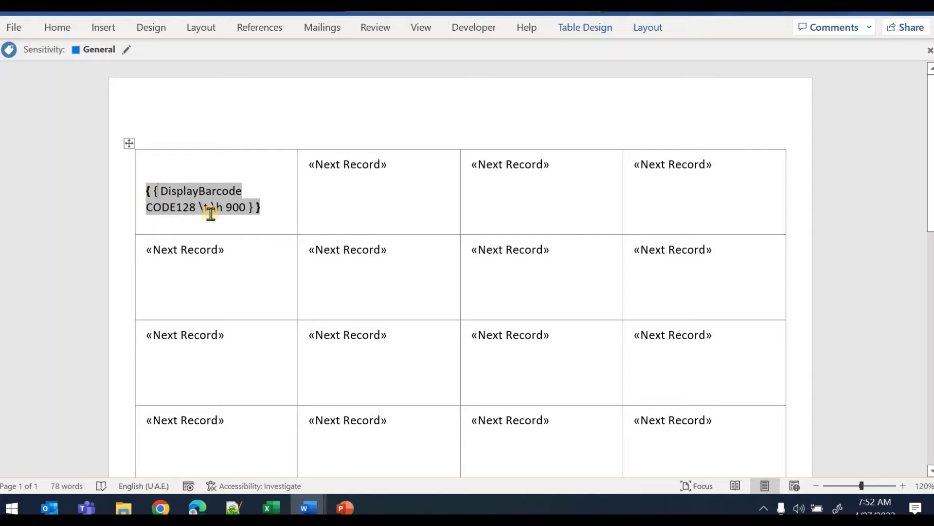
key(BackSpace)
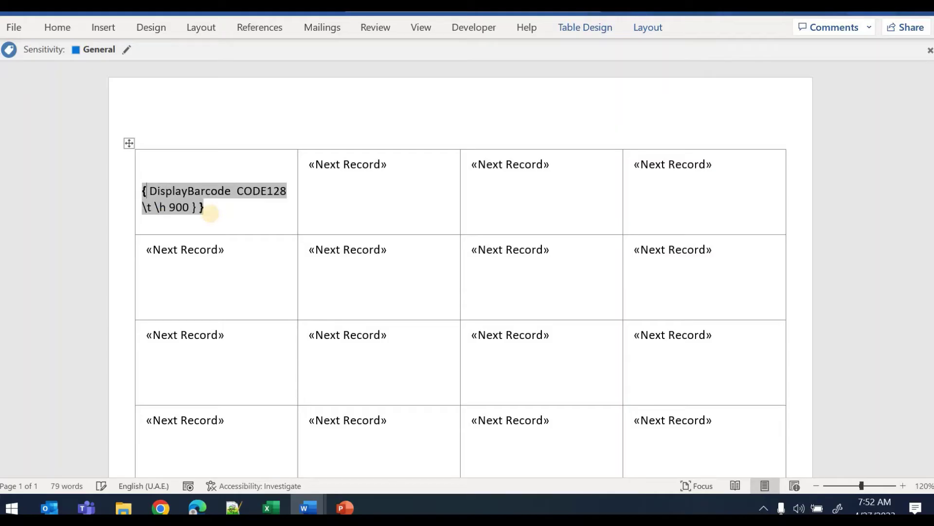
key(BackSpace)
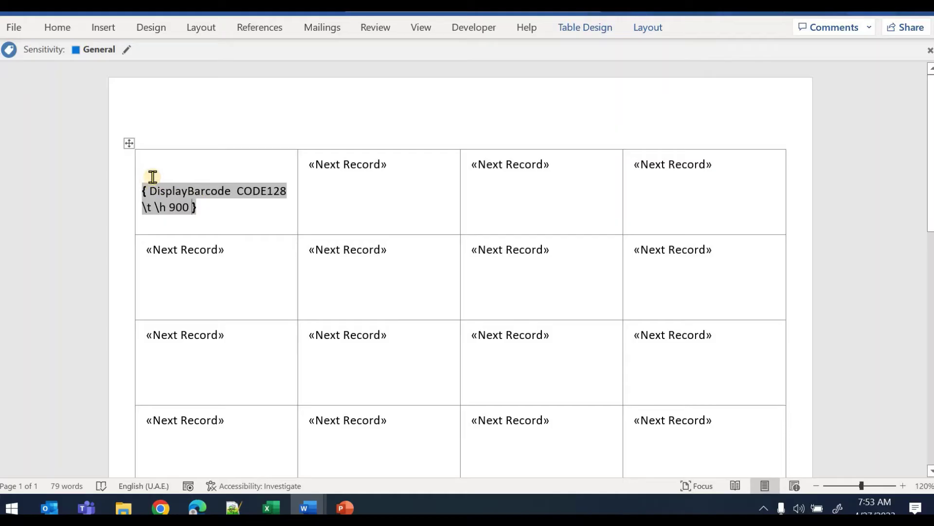
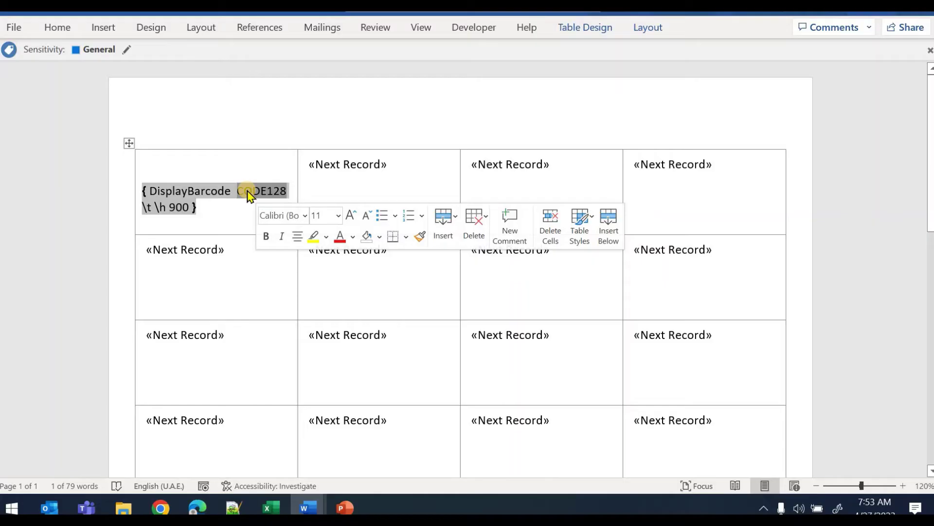
Insert the Asset_Tags merge field between DisplayBarcode and CODE128 in the first label's field code.
click(249, 192)
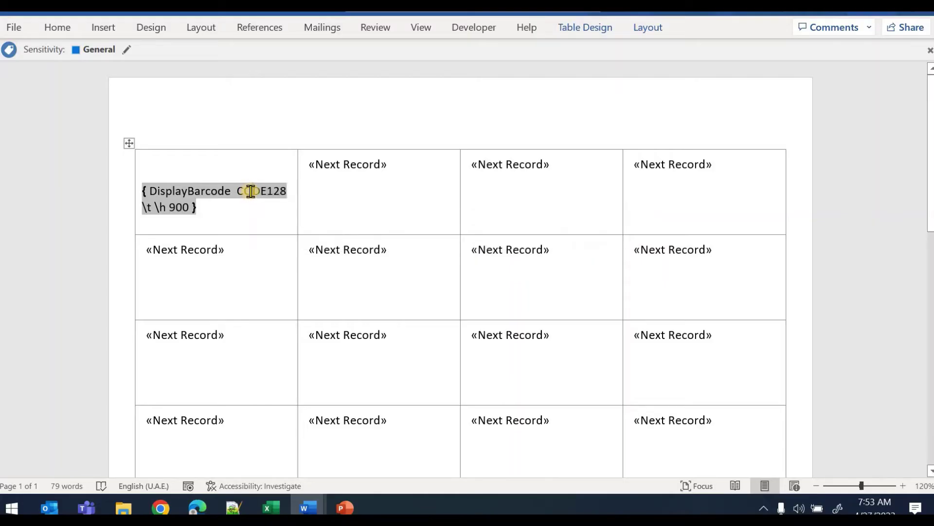
drag(239, 189, 289, 194)
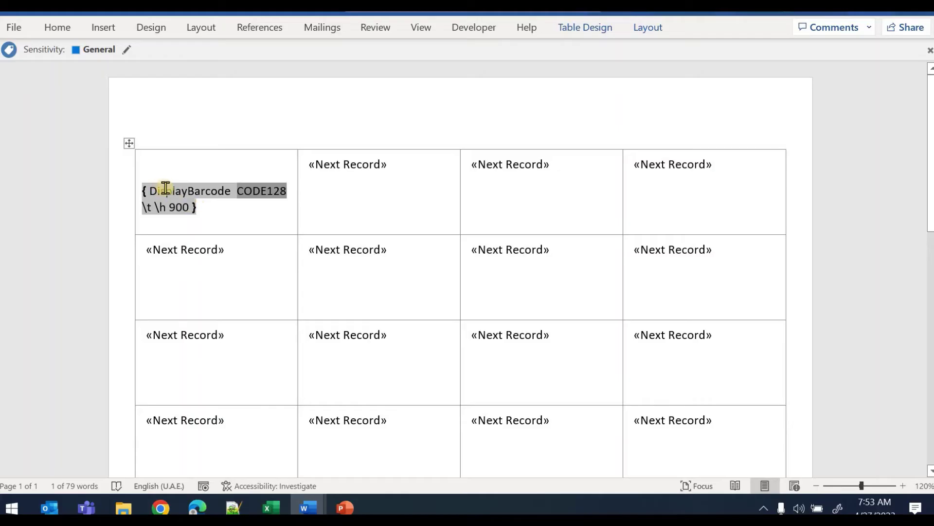
click(225, 192)
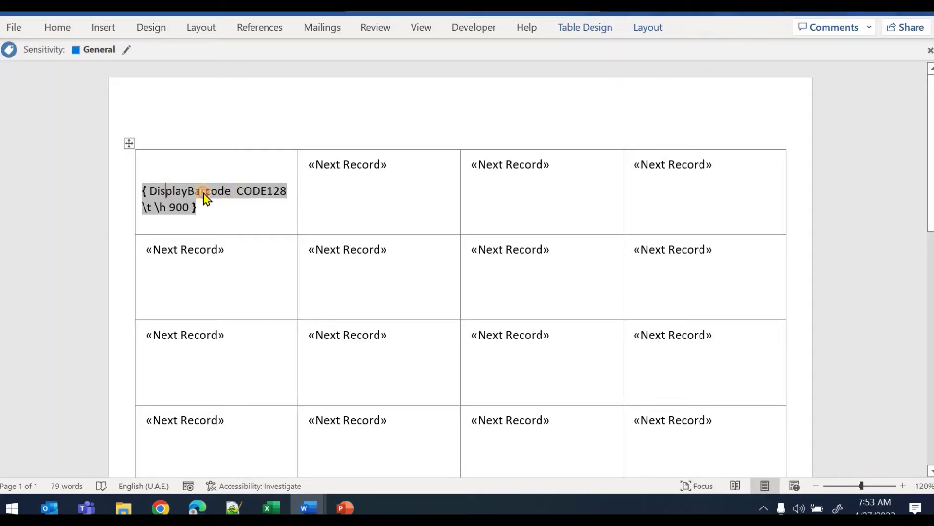
double_click(165, 192)
double_click(252, 191)
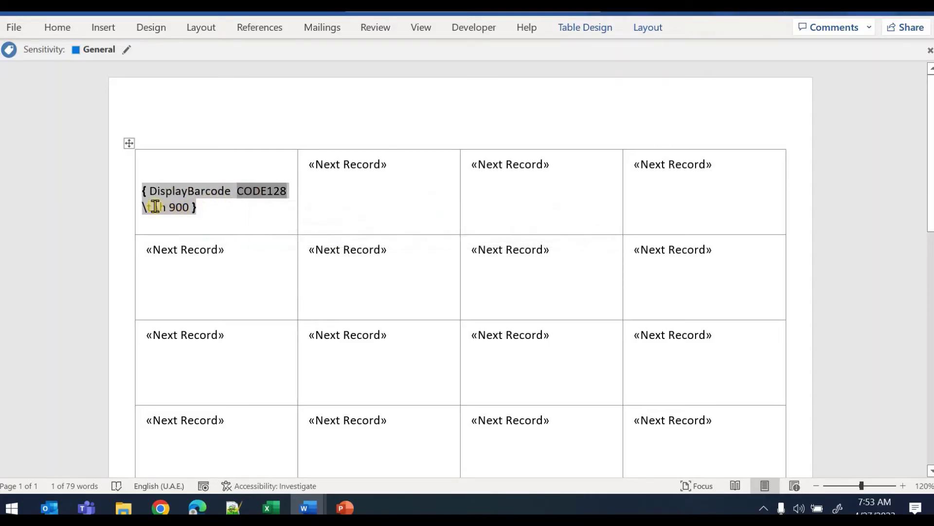
click(234, 192)
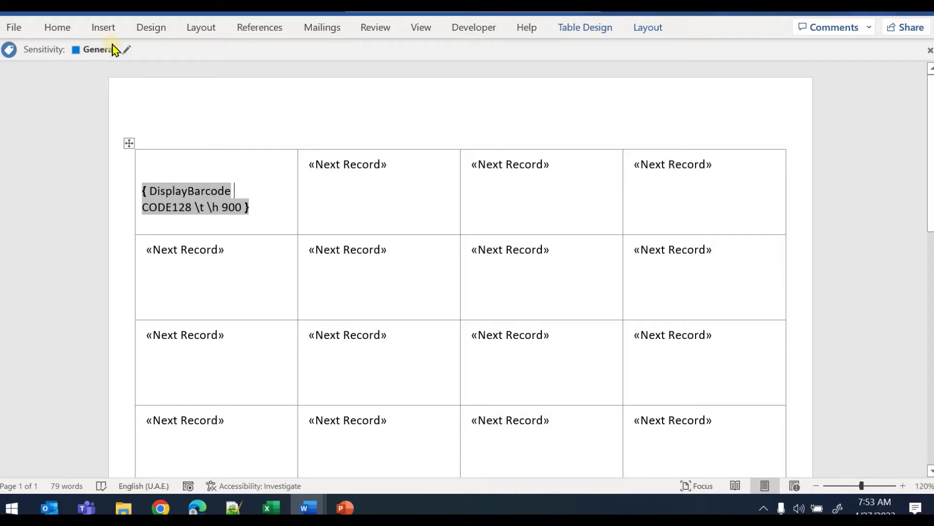
click(329, 32)
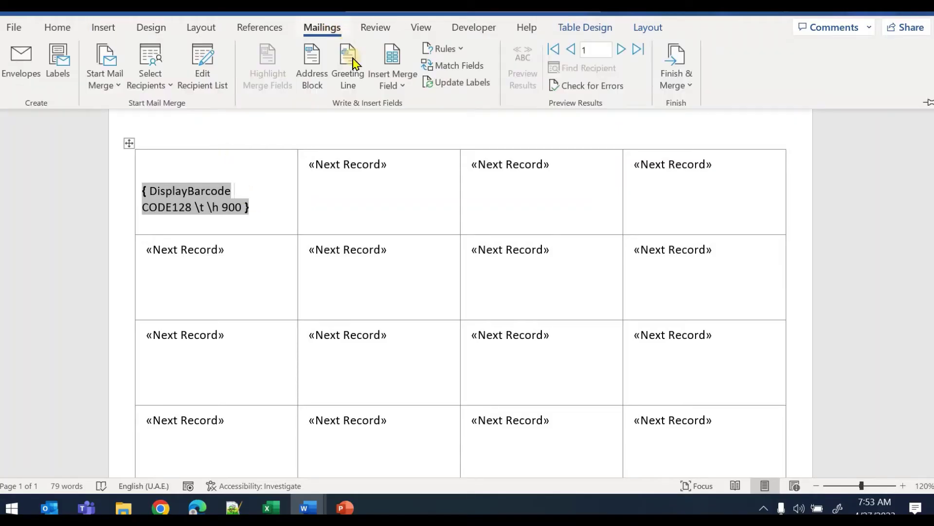
click(402, 87)
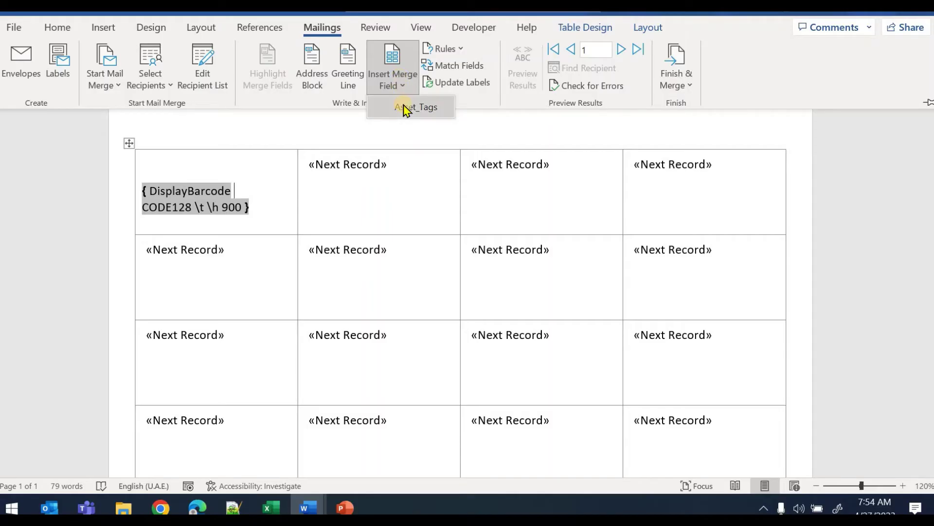
click(404, 108)
Display the first label's field as a barcode and switch it back to its field code.
key(alt+F9)
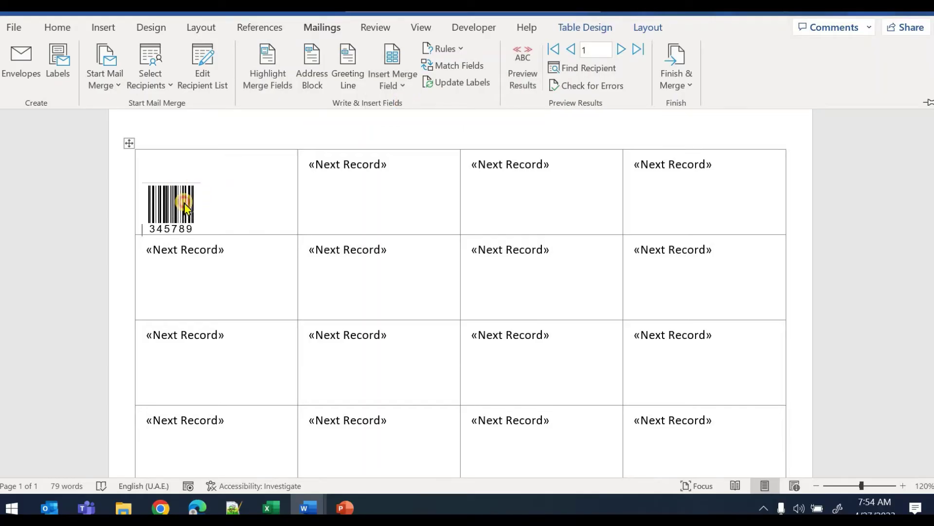
key(ctrl+F1)
click(193, 200)
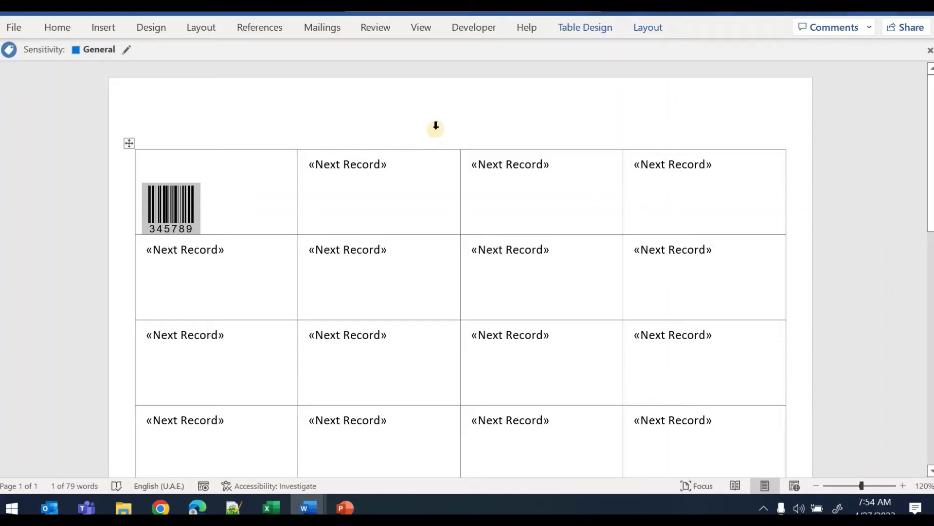
right_click(193, 201)
click(232, 320)
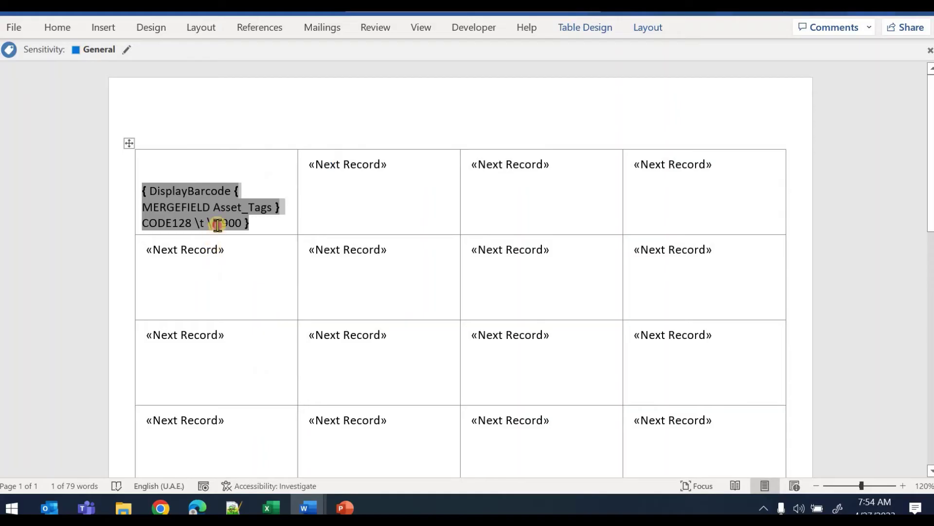
Delete the blank space above the barcode field in the first label cell and centre the field horizontally.
click(217, 224)
click(172, 167)
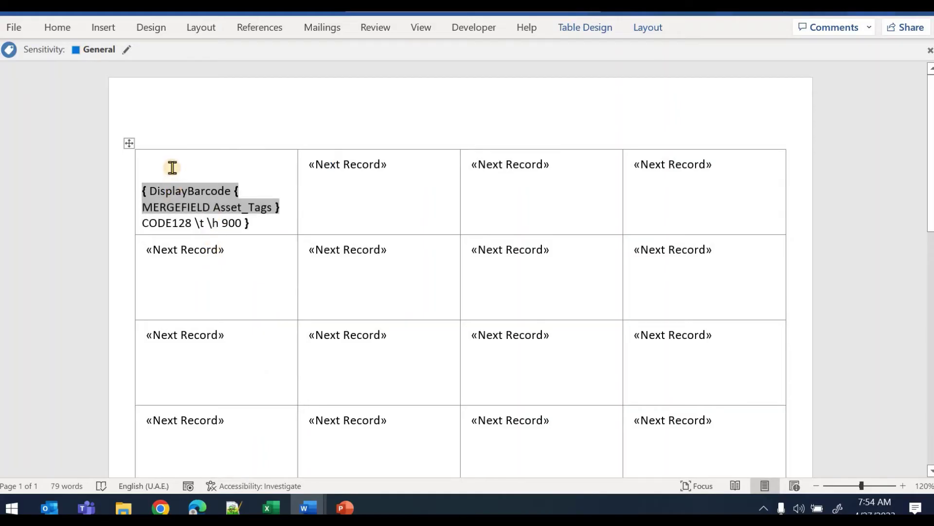
key(Delete)
click(62, 28)
click(252, 198)
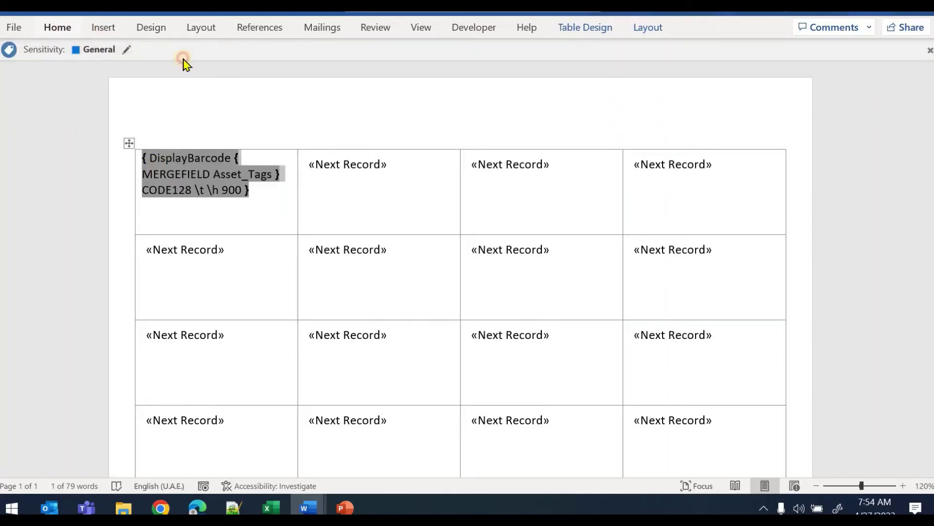
double_click(68, 28)
click(289, 79)
click(180, 129)
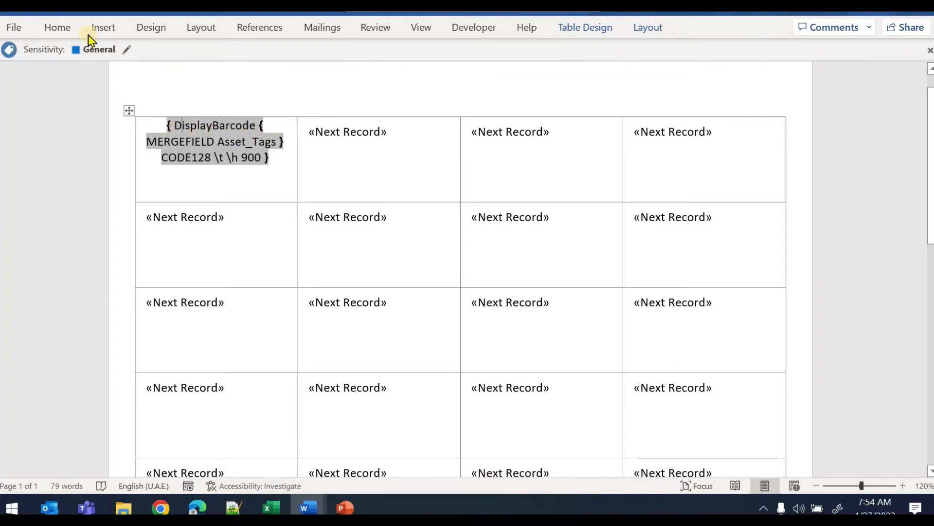
Review the available merge fields and the MERGEFIELD Asset_Tags part of the first label's field code.
click(59, 28)
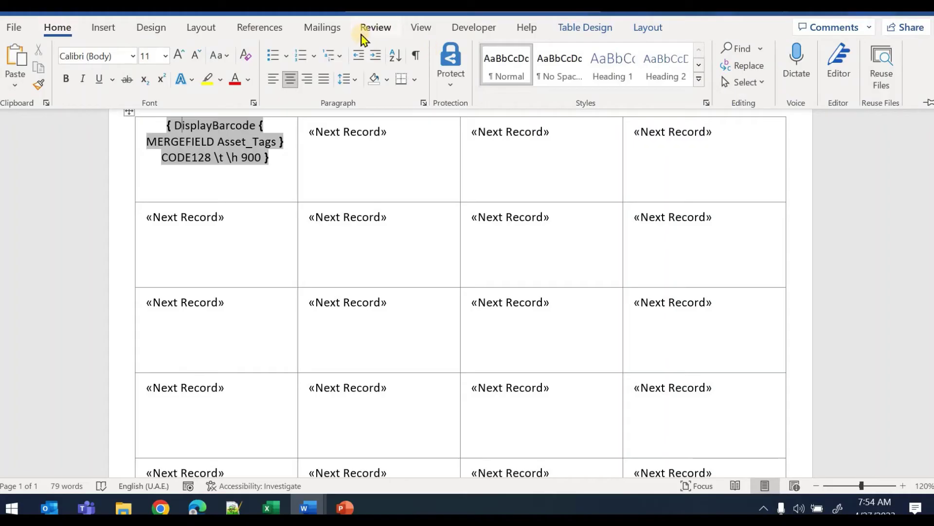
click(333, 30)
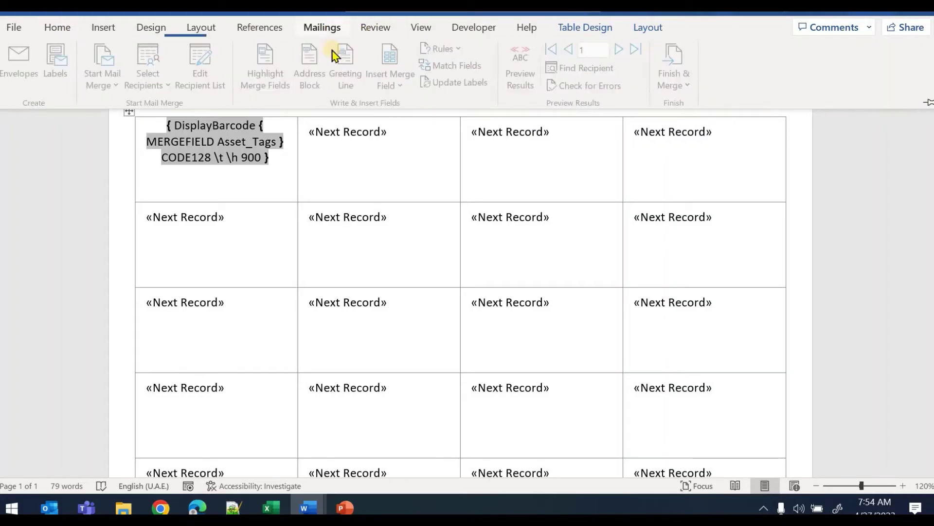
click(402, 98)
click(234, 144)
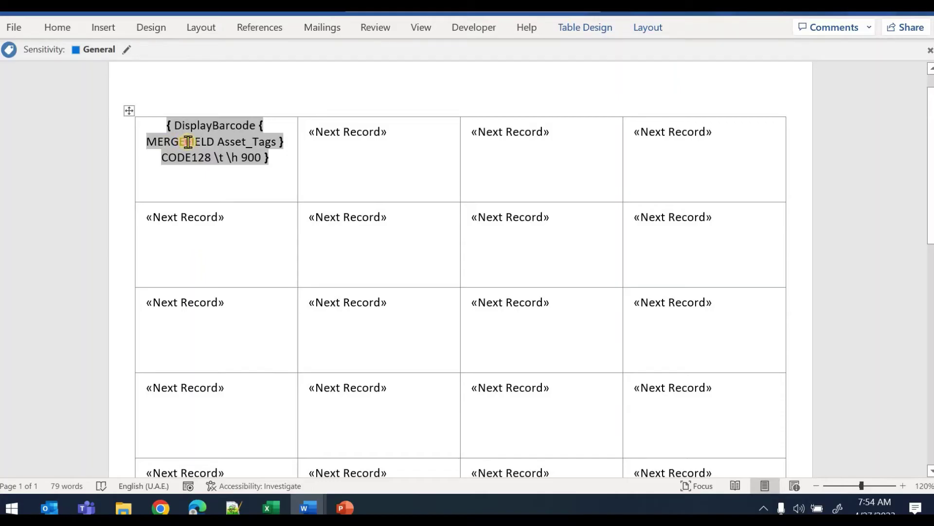
double_click(188, 141)
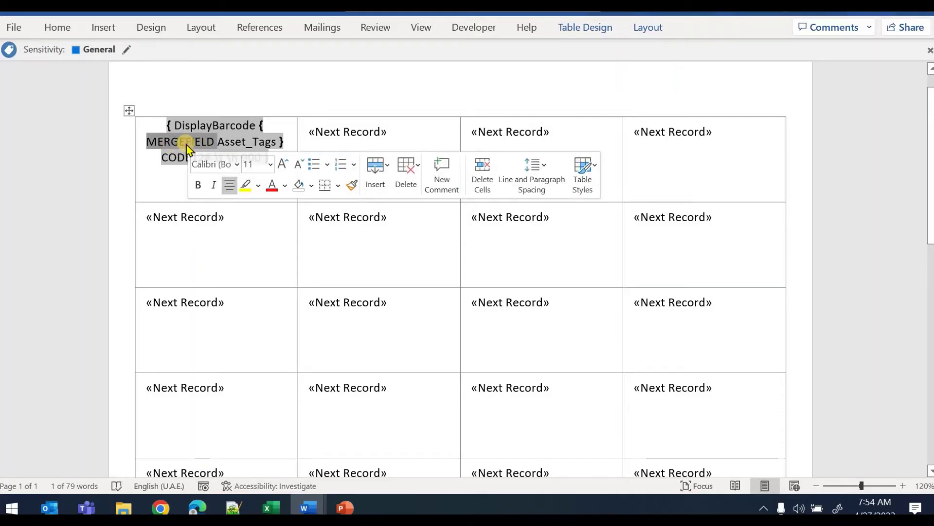
double_click(240, 142)
click(251, 141)
key(BackSpace)
text(_)
double_click(240, 142)
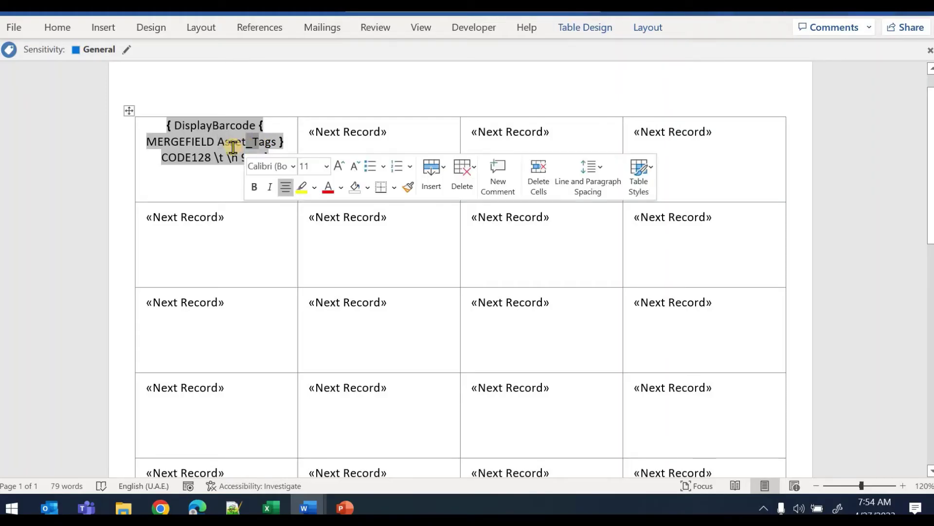
click(237, 144)
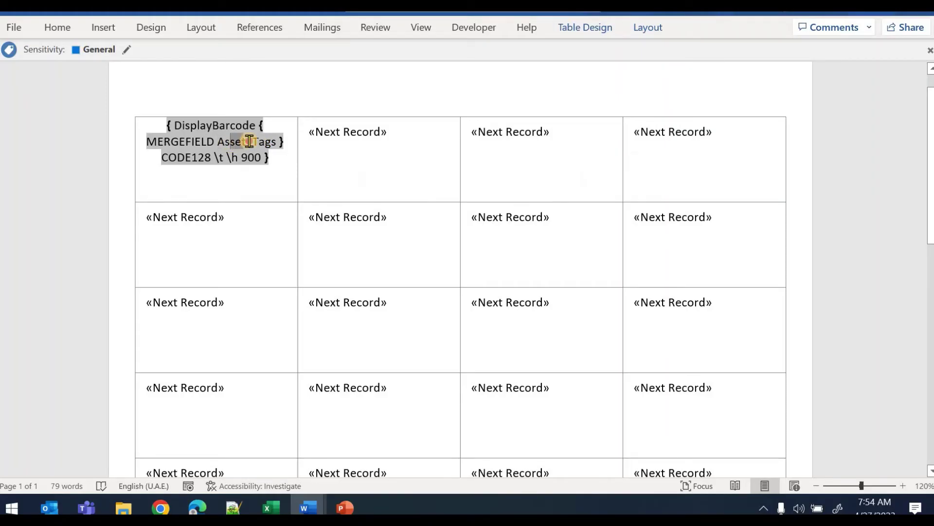
Examine the DisplayBarcode, MERGEFIELD Asset_Tags, CODE128, \t and \h 900 parts of the first label's field code.
double_click(200, 127)
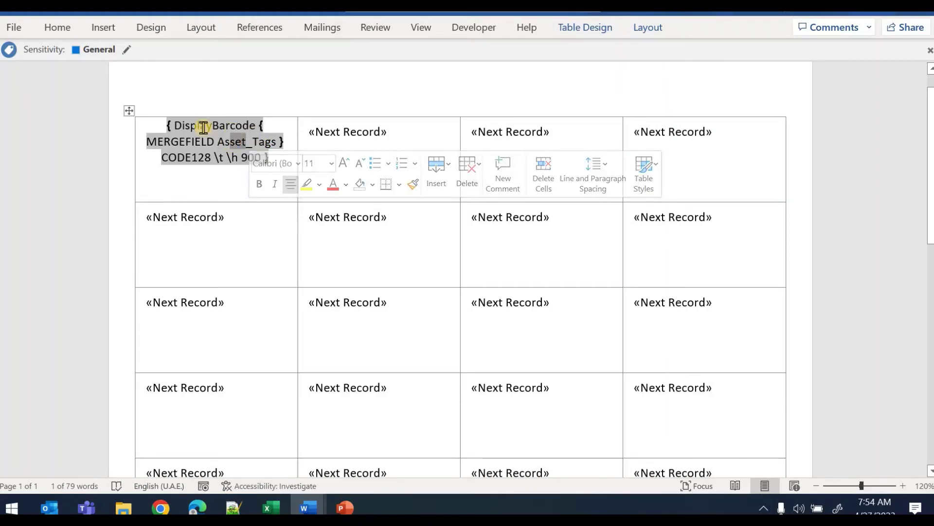
double_click(168, 141)
double_click(238, 142)
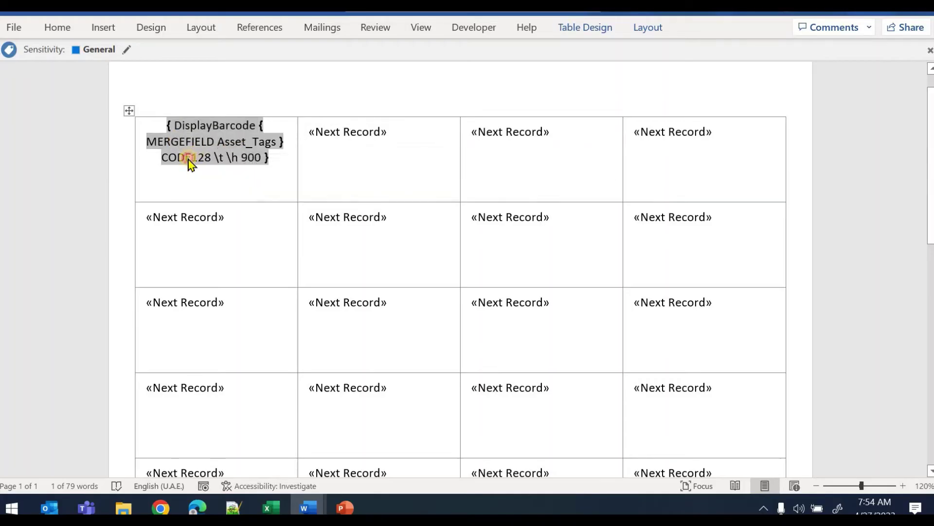
double_click(189, 158)
click(220, 156)
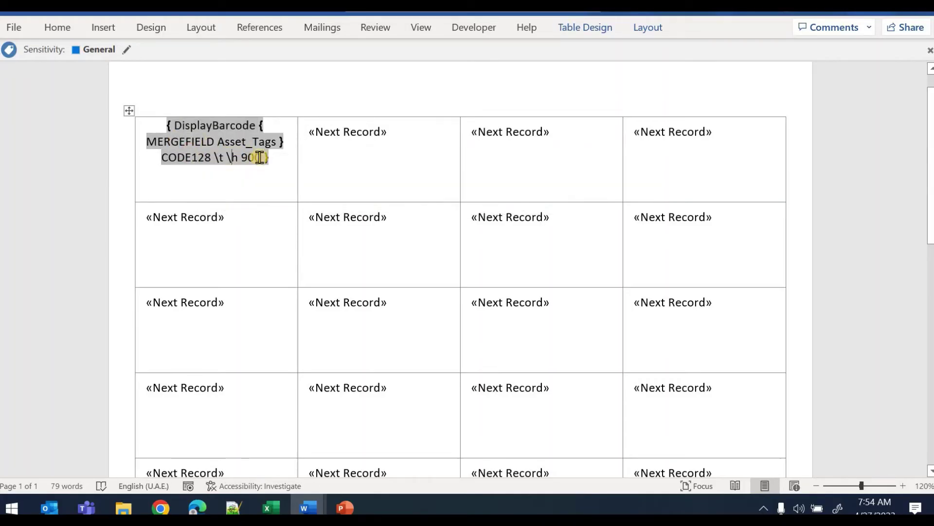
Show the first label's field as a barcode and return it to its field code.
right_click(258, 158)
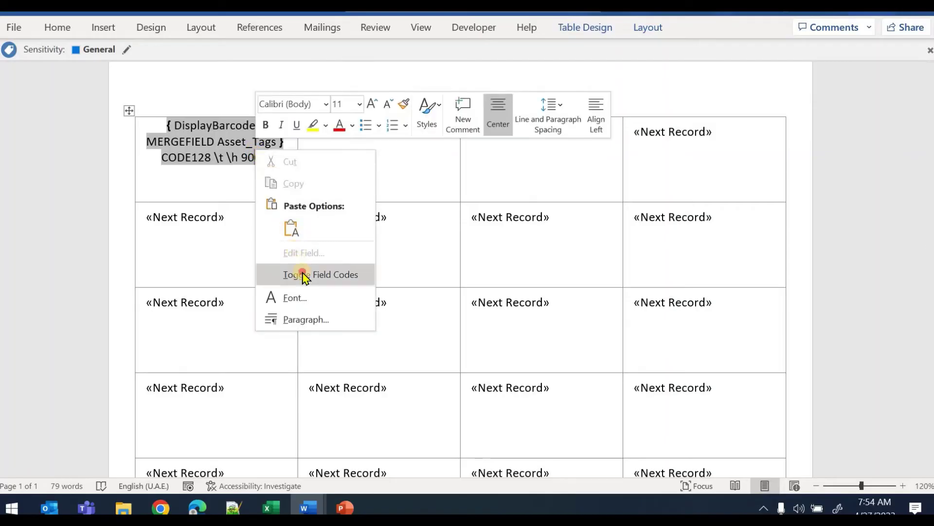
click(302, 272)
right_click(217, 175)
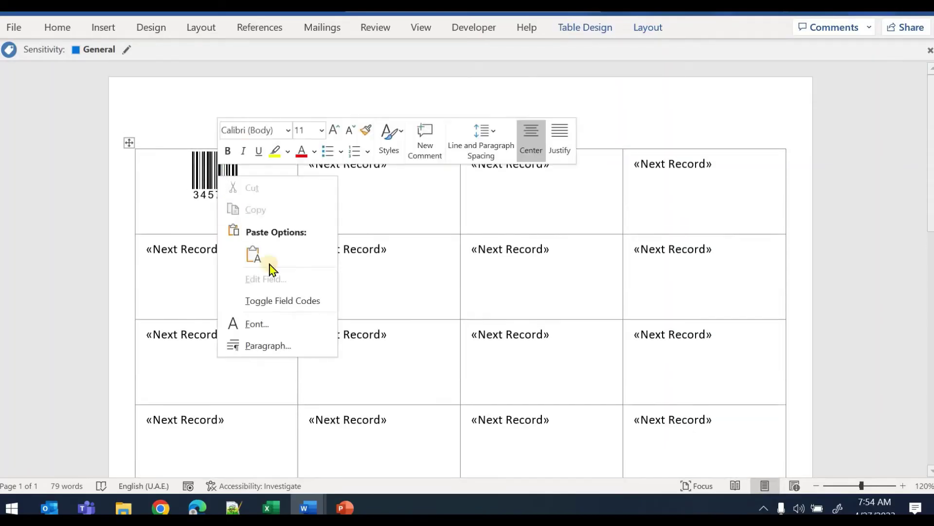
click(296, 307)
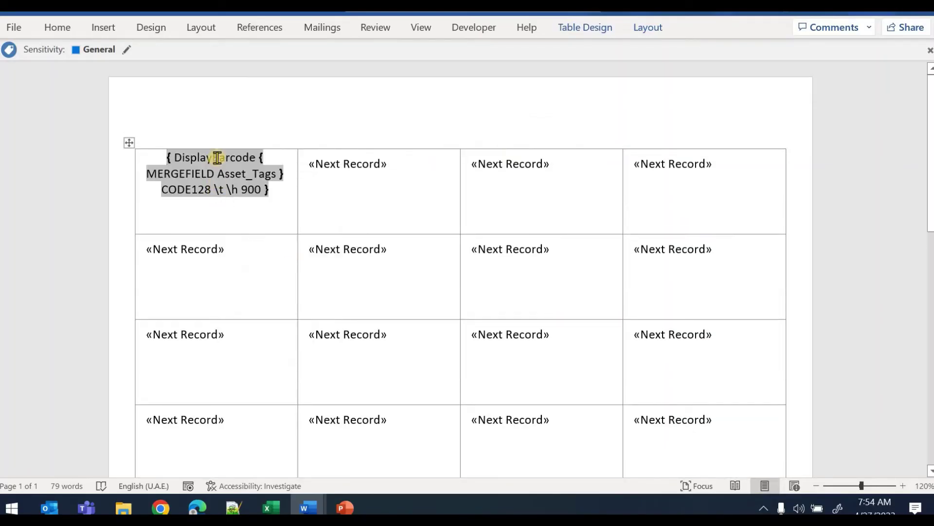
Show the nested Asset_Tags merge field as its value and display the first label's whole field as a barcode.
right_click(233, 171)
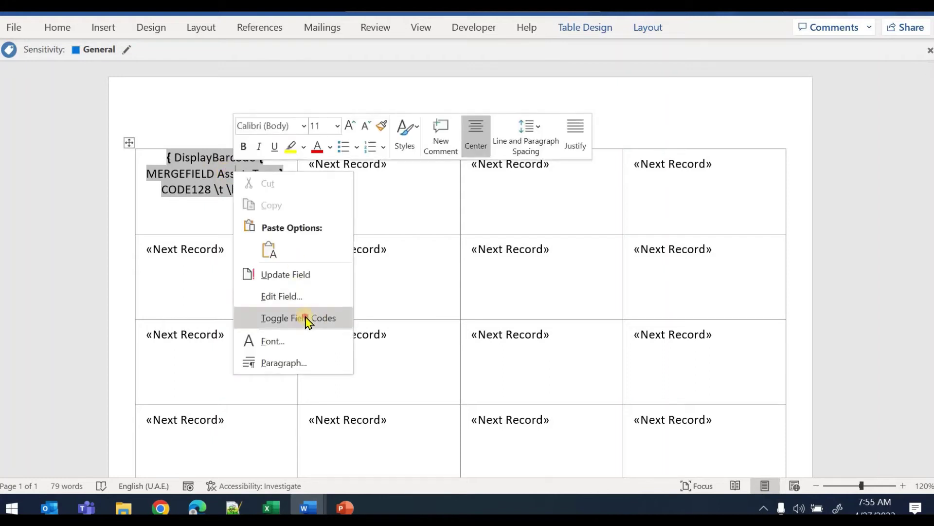
click(308, 320)
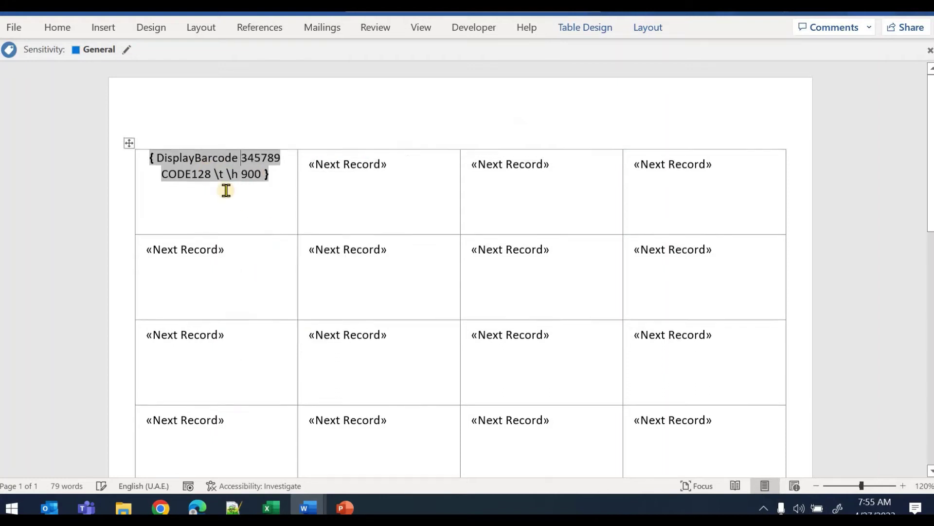
right_click(249, 174)
click(303, 296)
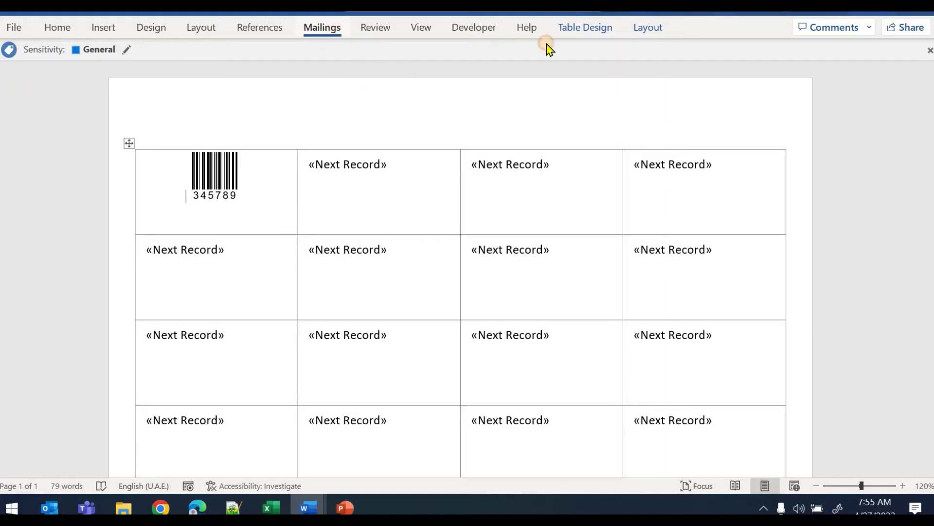
Copy the first label's barcode field to all labels with Update Labels and preview the merge results.
click(322, 28)
click(929, 103)
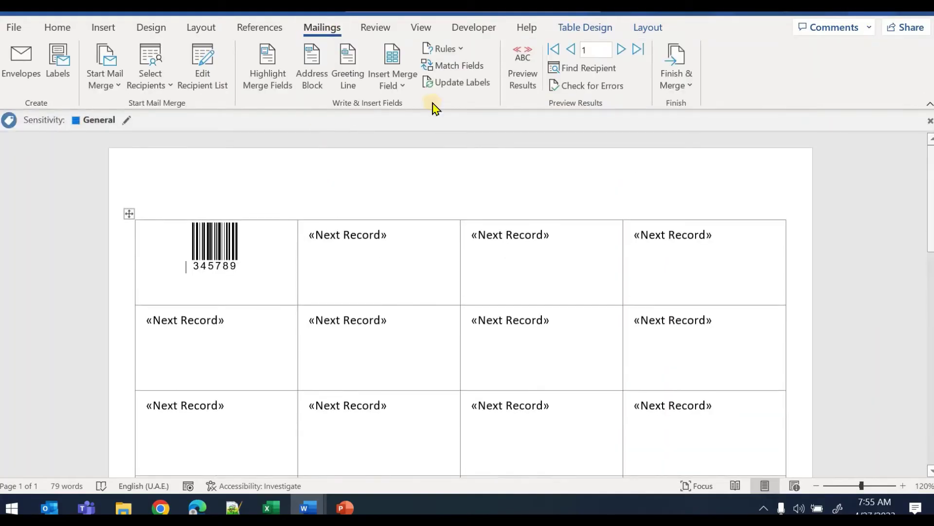
scroll(275, 238, down, 1)
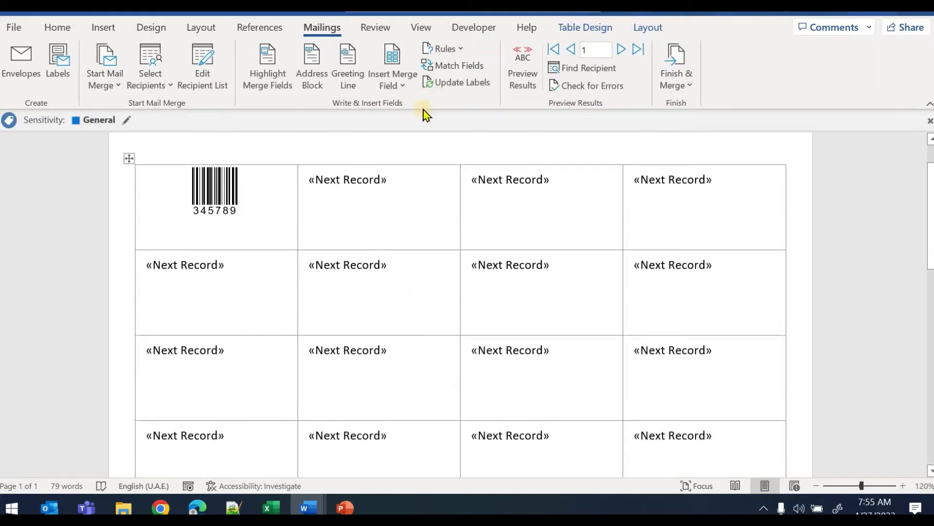
click(455, 84)
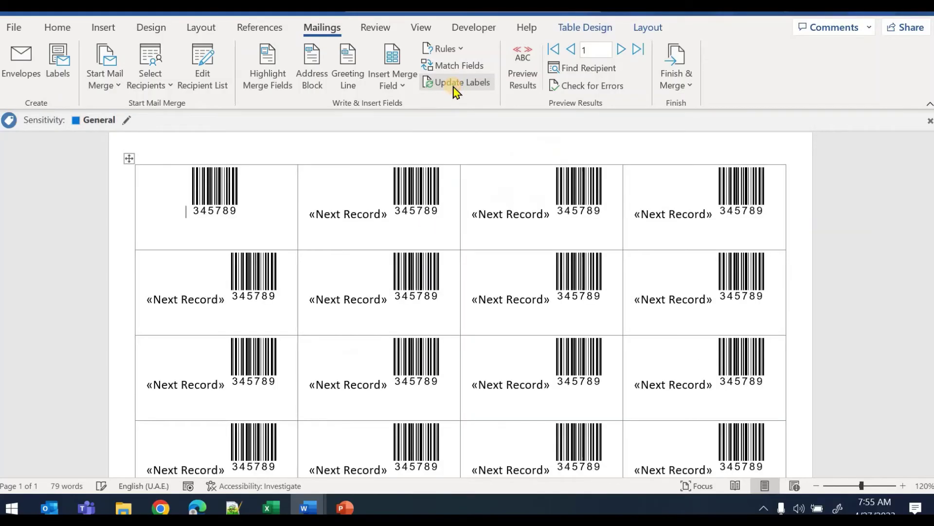
click(530, 87)
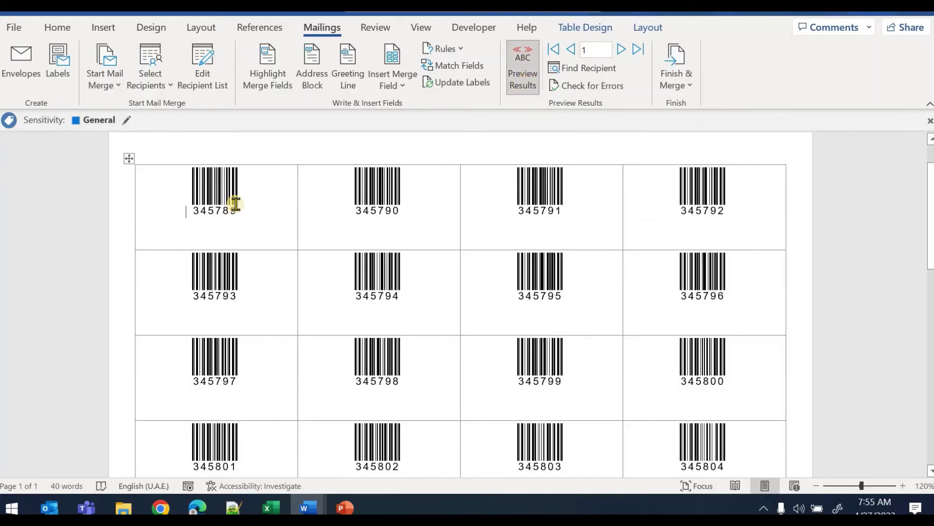
Compare the previewed barcode labels with the Asset Tags column in the Excel workbook and return to the Word document.
scroll(327, 260, down, 5)
scroll(328, 261, up, 5)
key(alt+Tab)
key(alt+Tab)
key(alt+Tab)
key(alt+Tab)
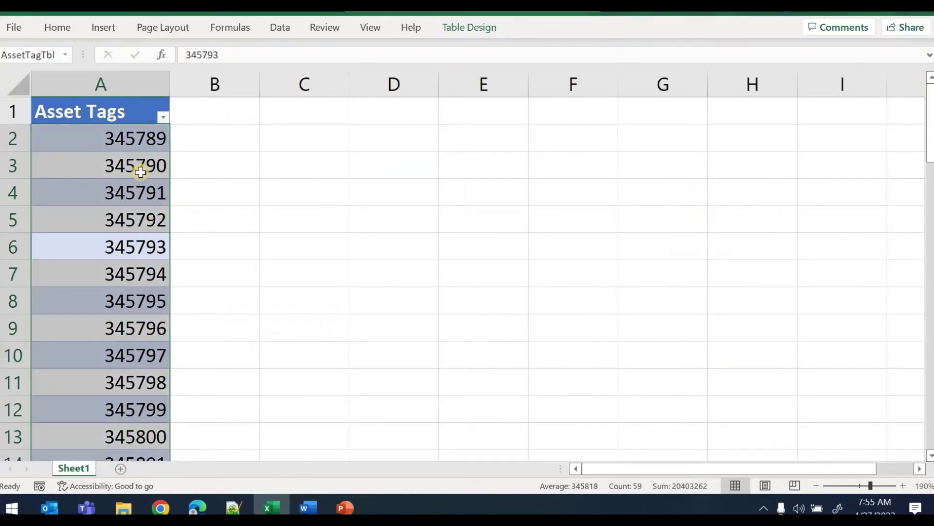
click(141, 171)
click(150, 138)
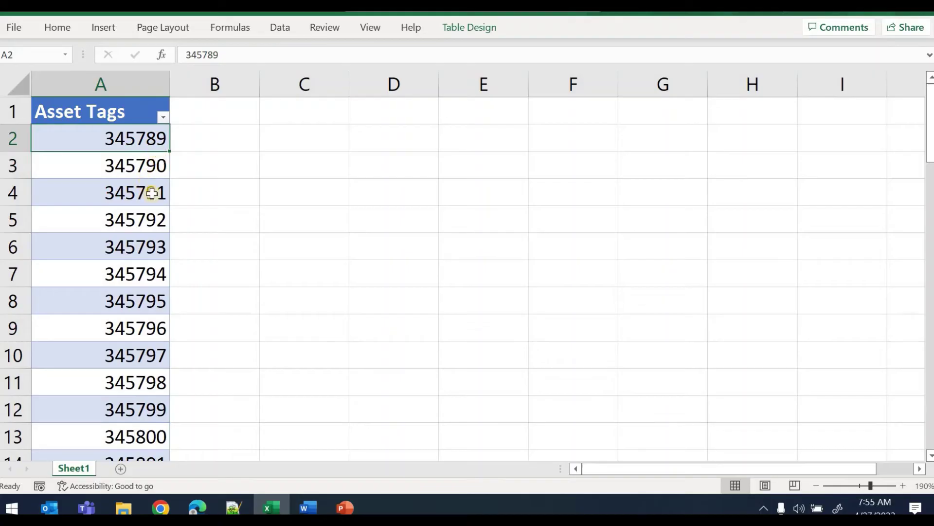
key(alt+Tab)
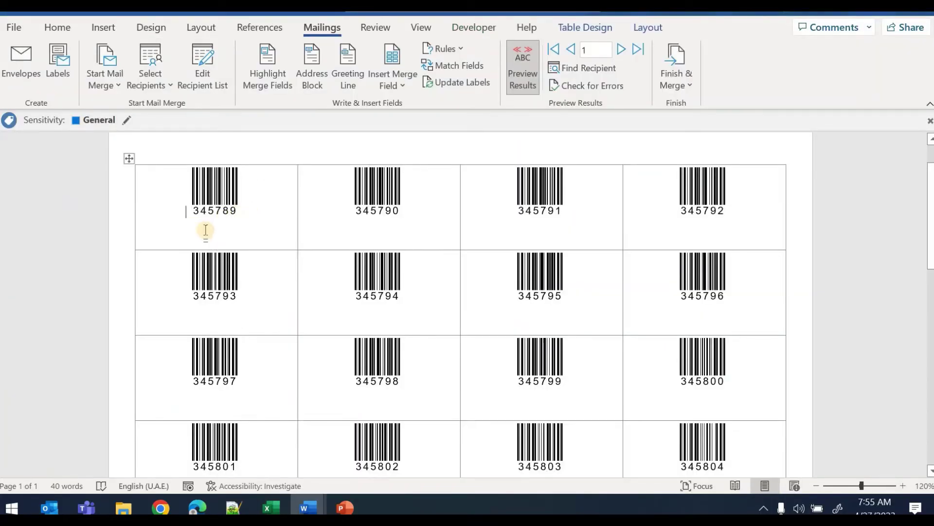
Show the first label's field code and add the line "Microsoft Ltd" above the barcode field.
right_click(226, 208)
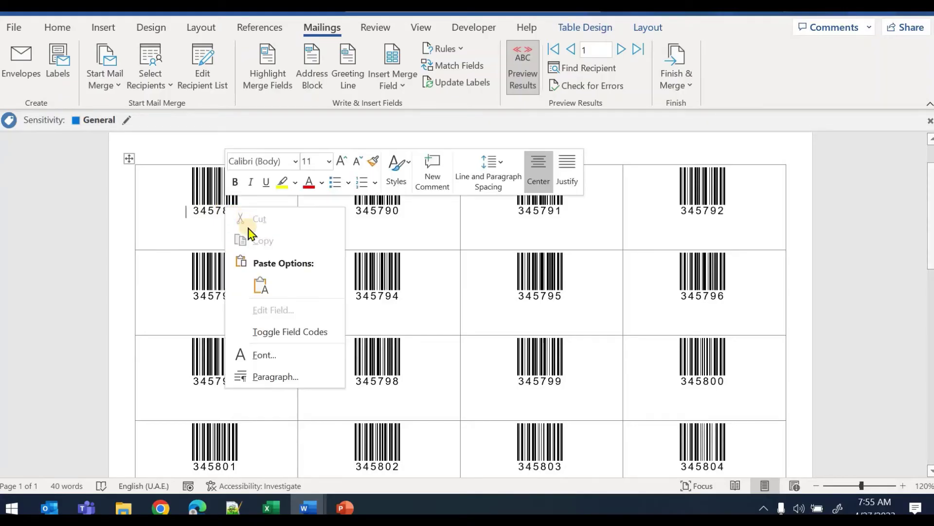
click(281, 333)
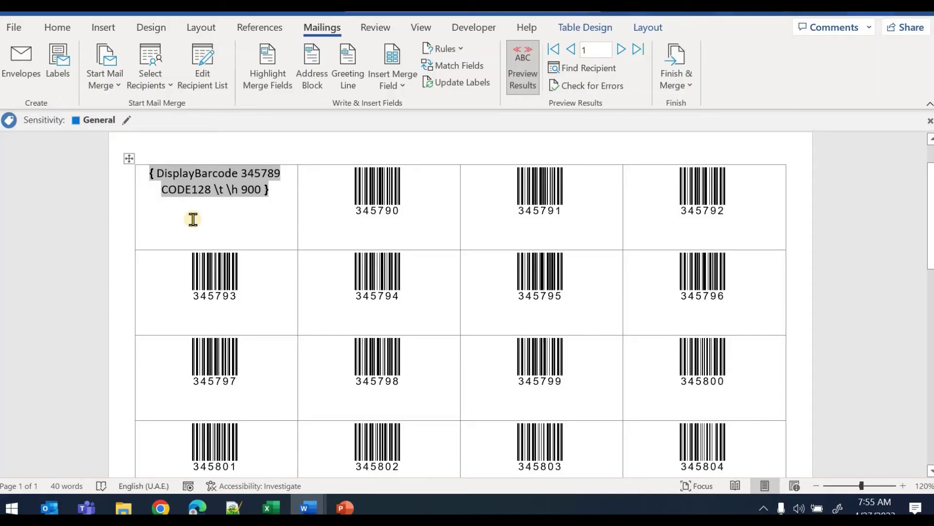
text(Micro)
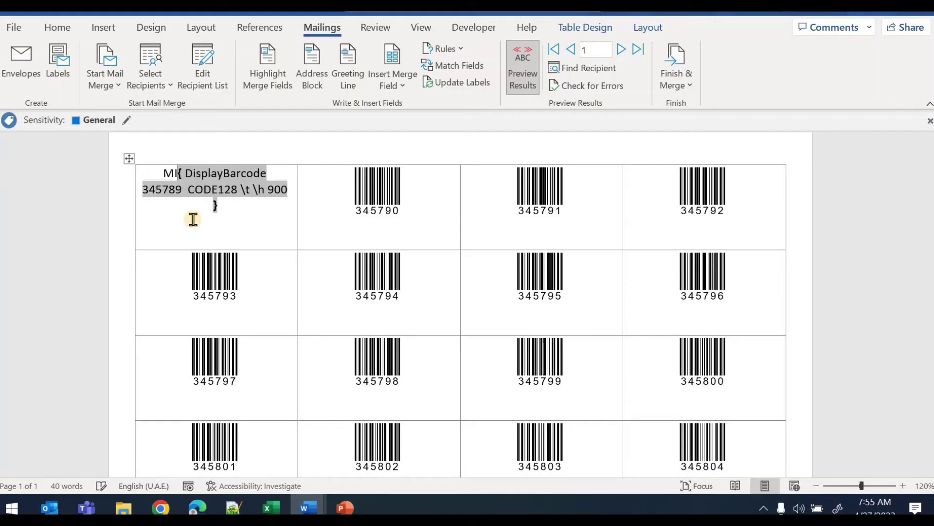
text(soft Ltd{)
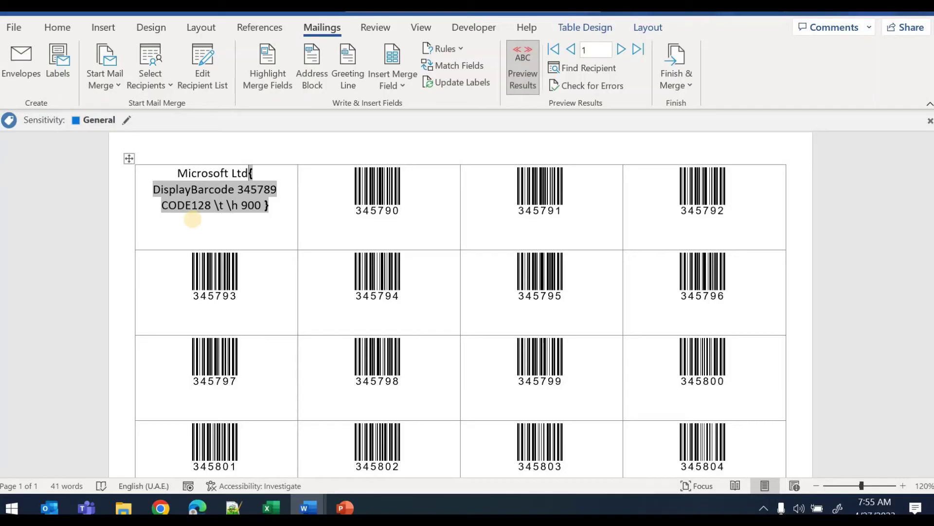
key(Return)
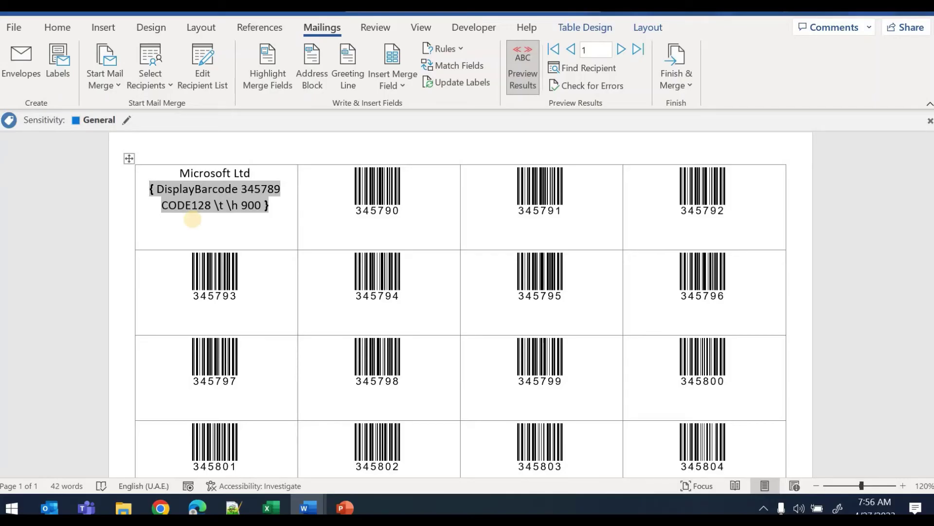
Display the first label's DisplayBarcode field code below "Microsoft Ltd" as a barcode.
key(Right)
key(Right)
key(Right)
key(Right)
key(Right)
key(Right)
key(Right)
key(Right)
key(Right)
key(Right)
key(Right)
key(Right)
key(Right)
key(Right)
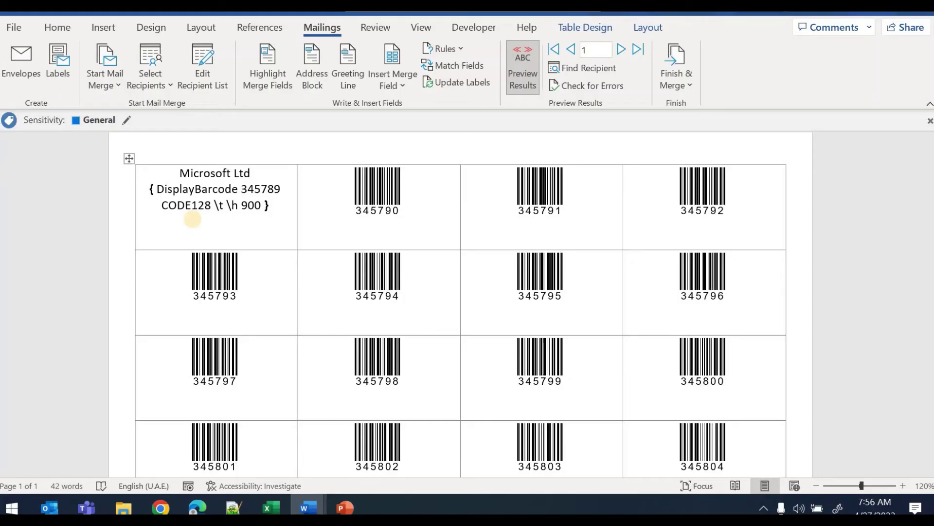
right_click(240, 203)
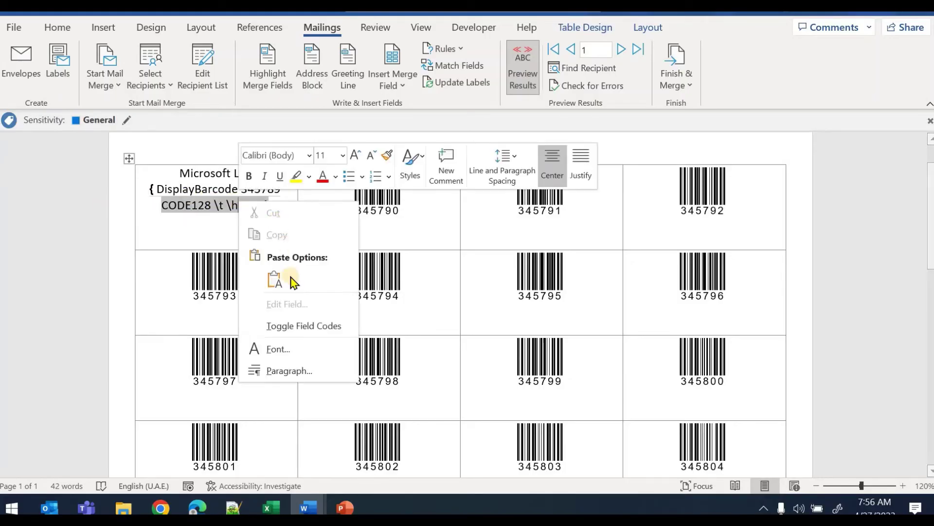
click(190, 188)
right_click(190, 187)
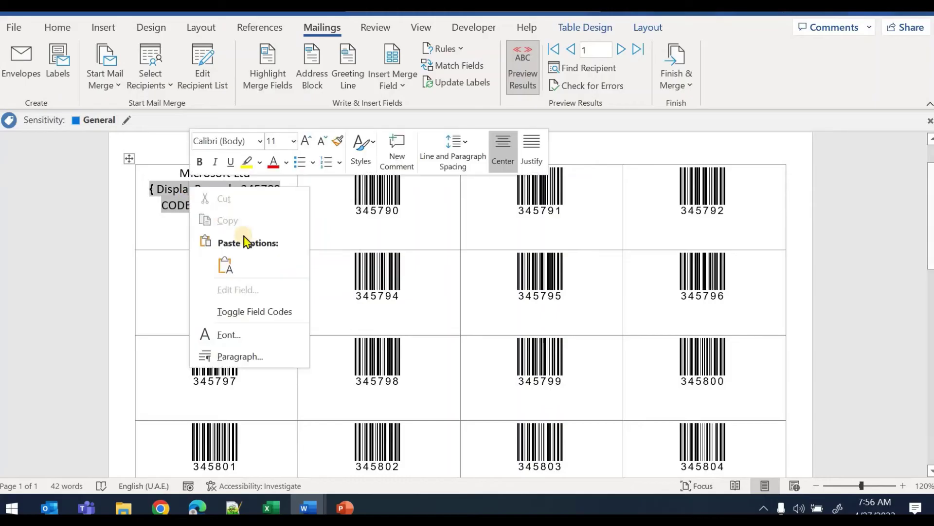
click(263, 314)
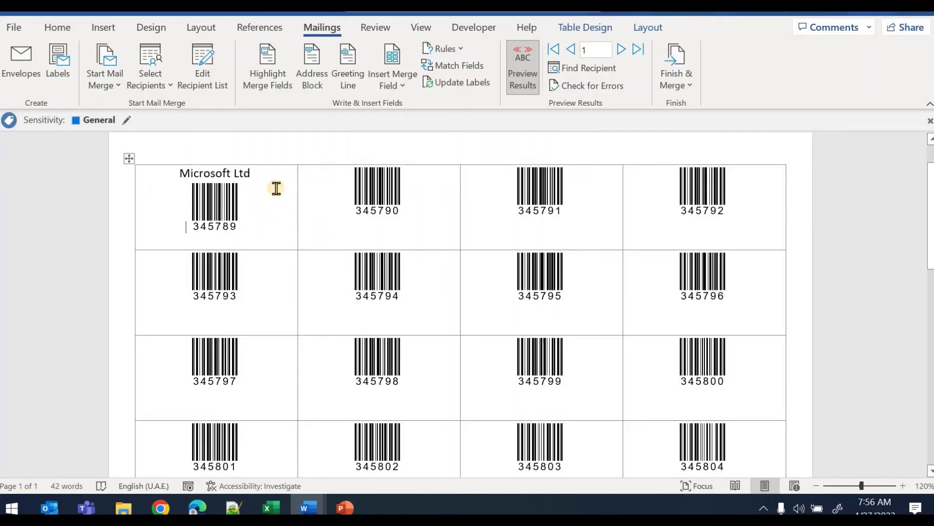
Update all labels with the "Microsoft Ltd" heading and look over the sheet of barcode labels.
click(453, 88)
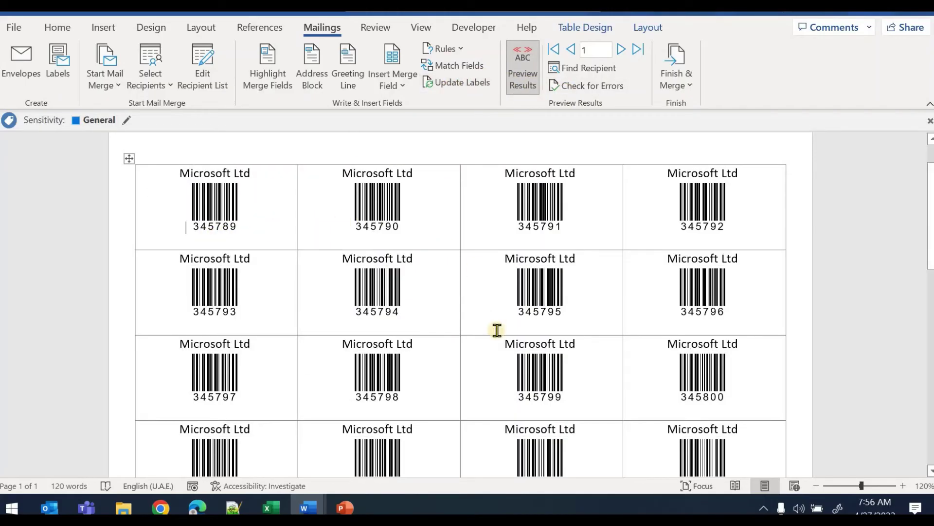
scroll(308, 328, down, 5)
scroll(398, 335, down, 3)
scroll(330, 324, up, 9)
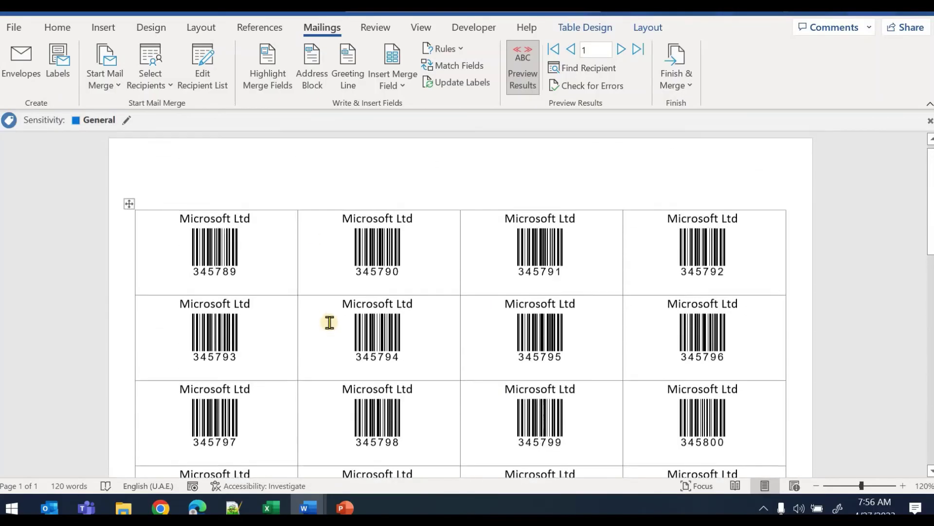
scroll(316, 294, down, 2)
scroll(317, 294, up, 2)
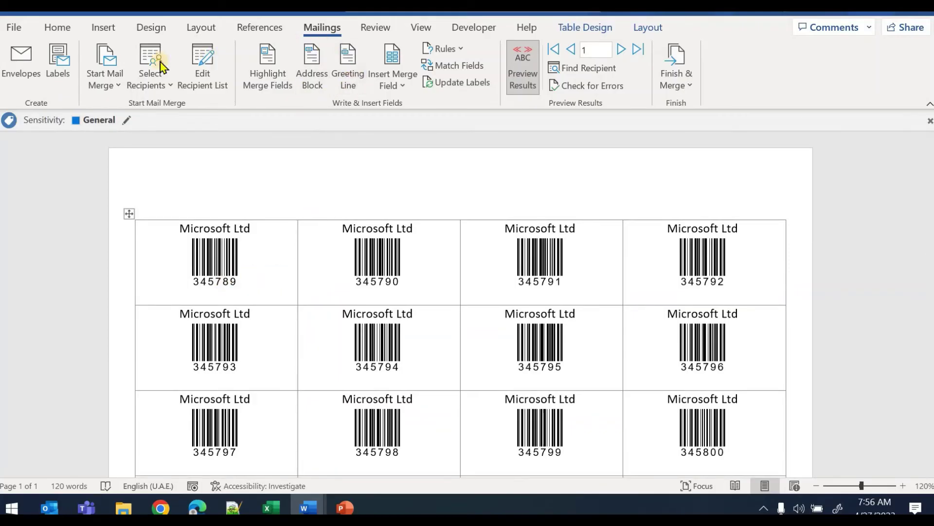
click(270, 28)
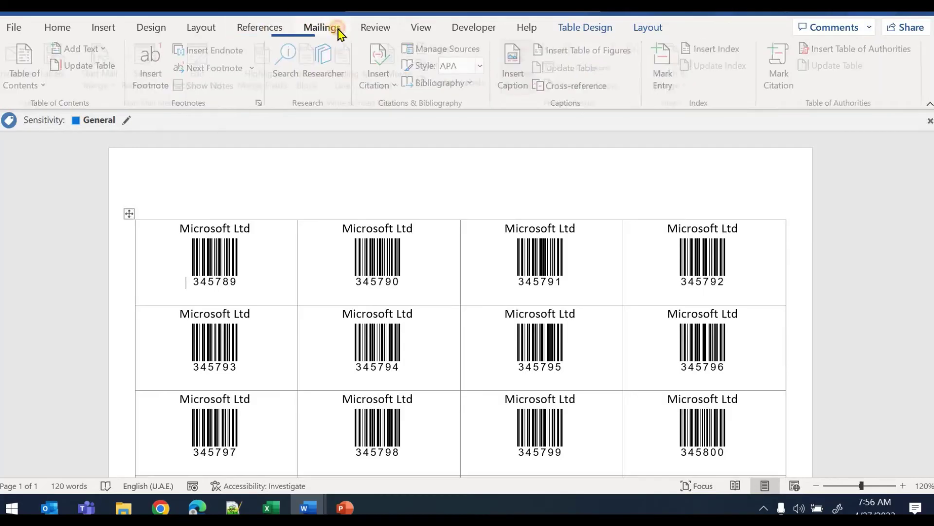
click(326, 28)
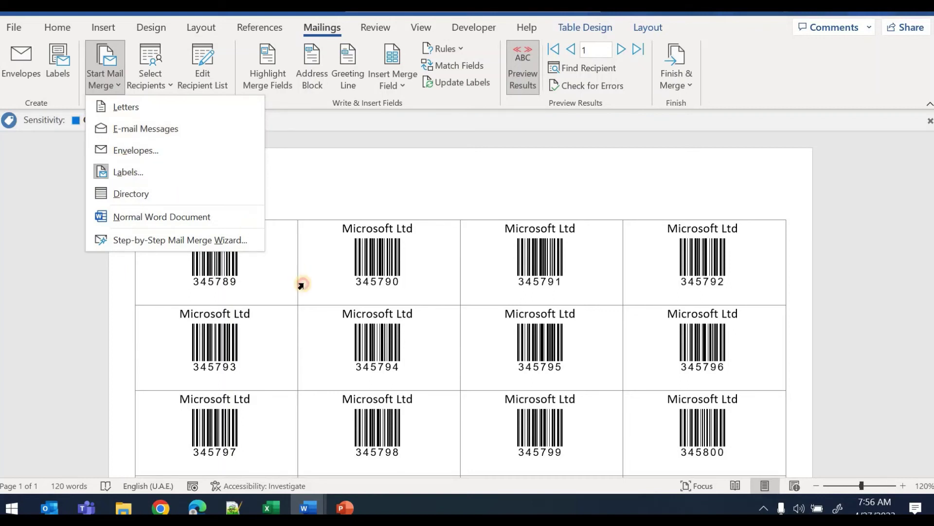
click(281, 292)
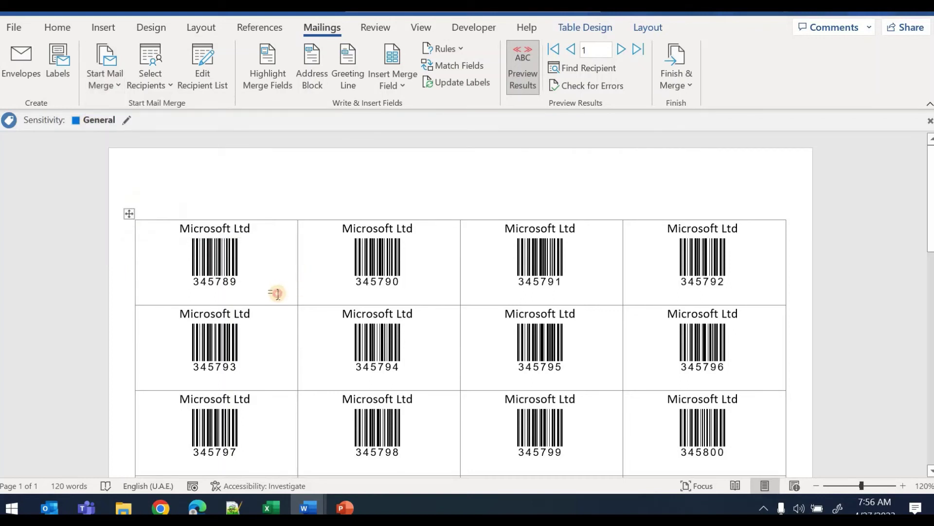
Select the whole label table and set its exact row height to 0.9".
click(130, 214)
click(217, 297)
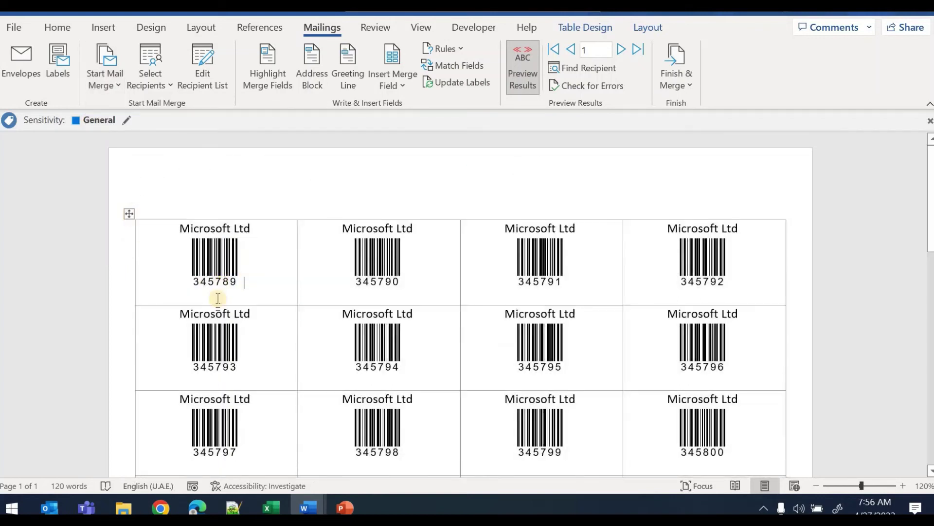
click(129, 216)
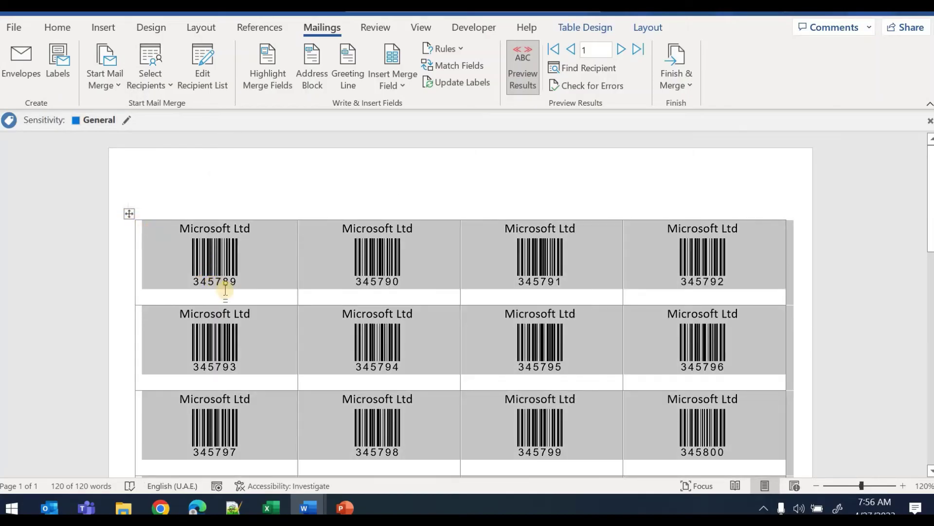
right_click(132, 220)
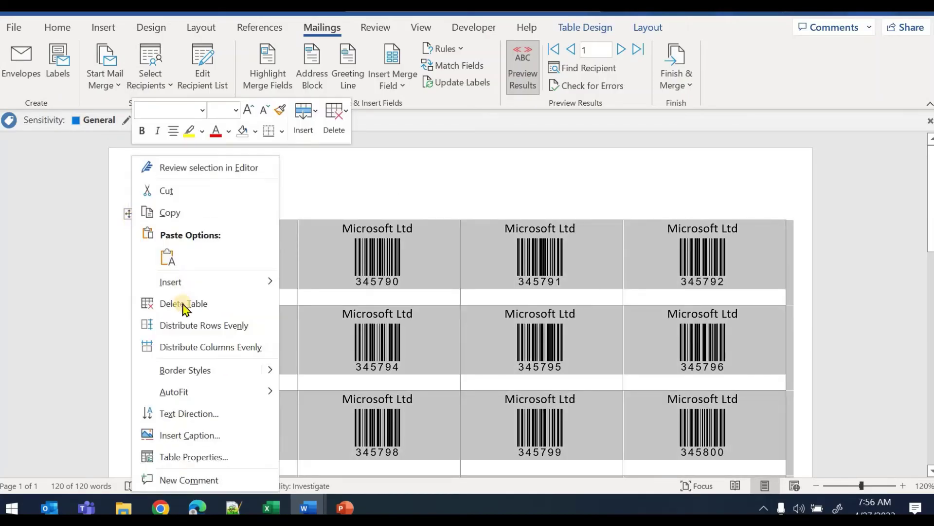
click(187, 454)
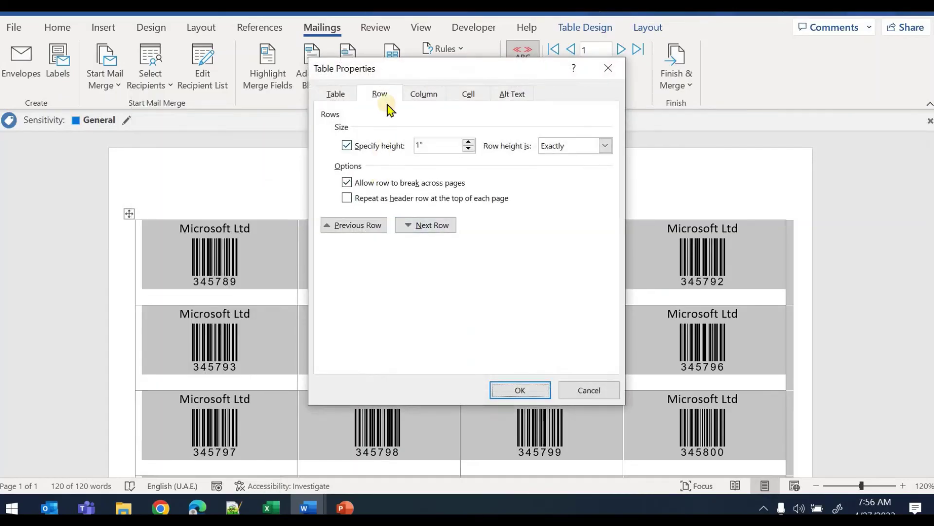
click(469, 149)
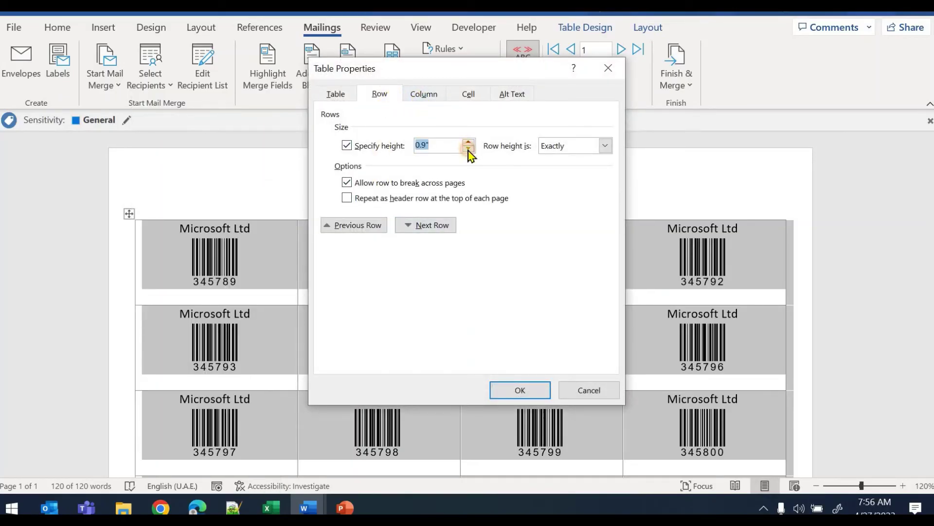
click(468, 142)
click(529, 390)
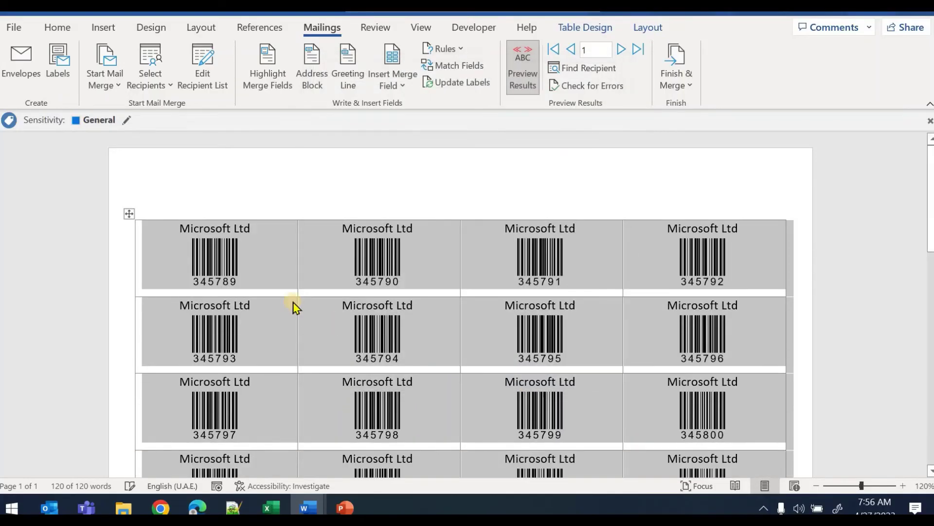
Reduce the exact row height of all label rows to 0.8" and look over the tightened labels.
right_click(135, 220)
click(200, 454)
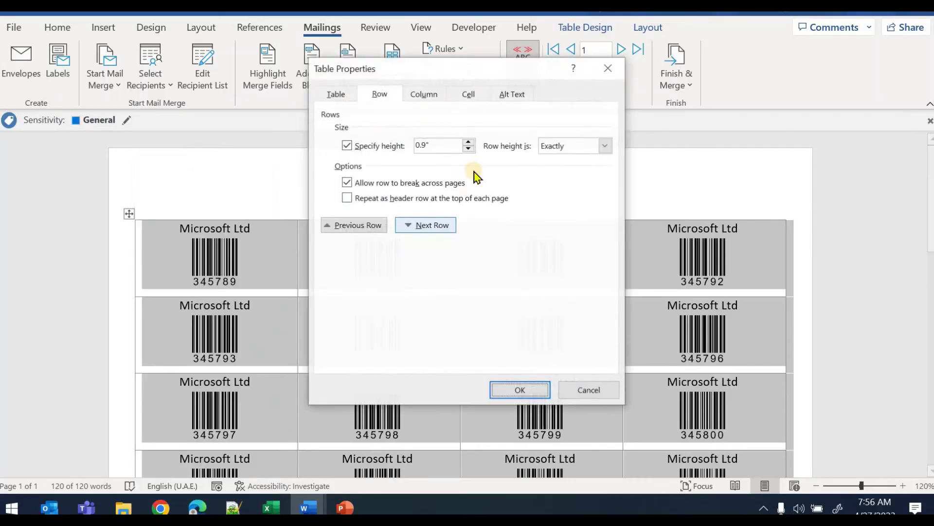
click(469, 149)
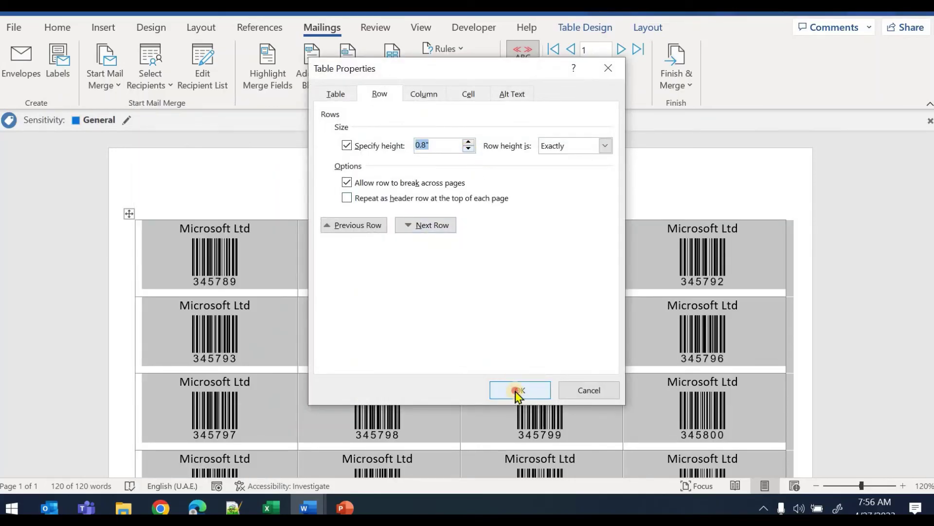
click(520, 390)
scroll(324, 281, down, 4)
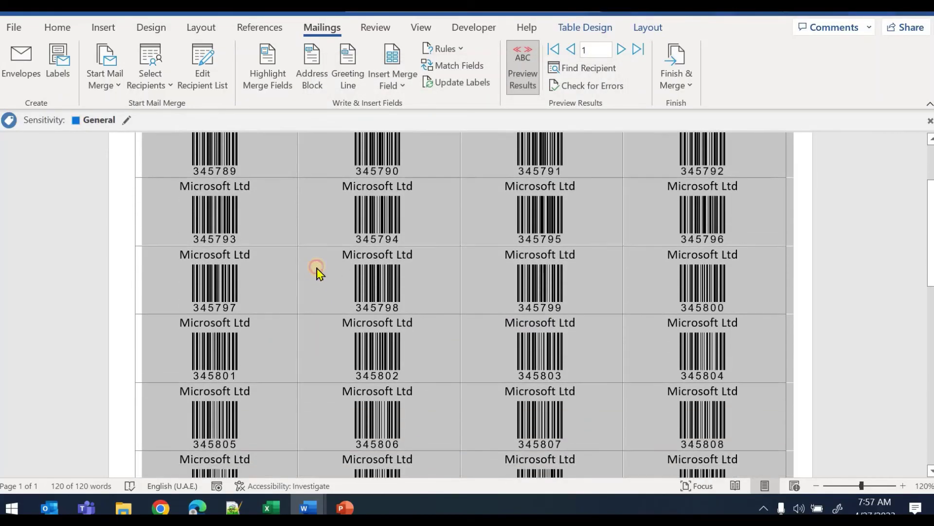
click(298, 263)
scroll(287, 253, up, 2)
click(279, 247)
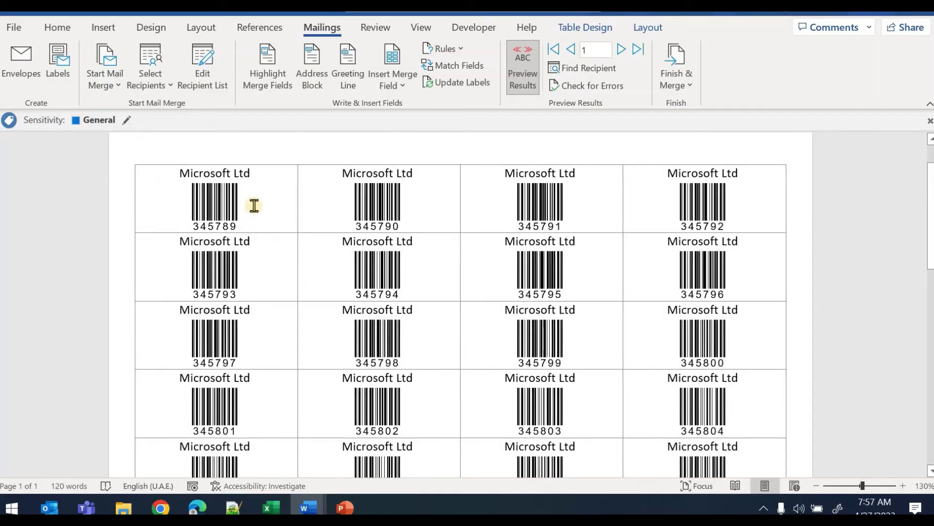
Reduce the font size of the "Microsoft Ltd" heading in the first label to 9.
scroll(253, 205, up, 3)
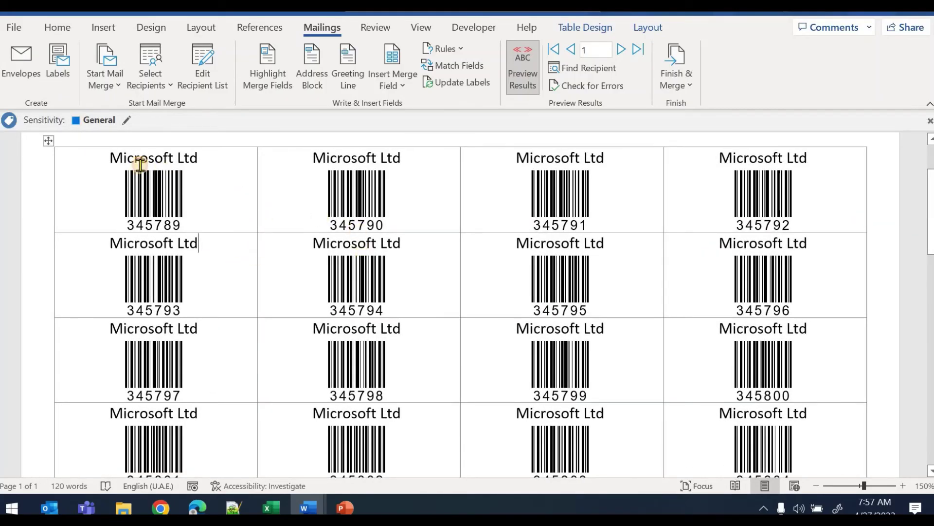
click(162, 181)
triple_click(207, 157)
click(58, 27)
click(196, 57)
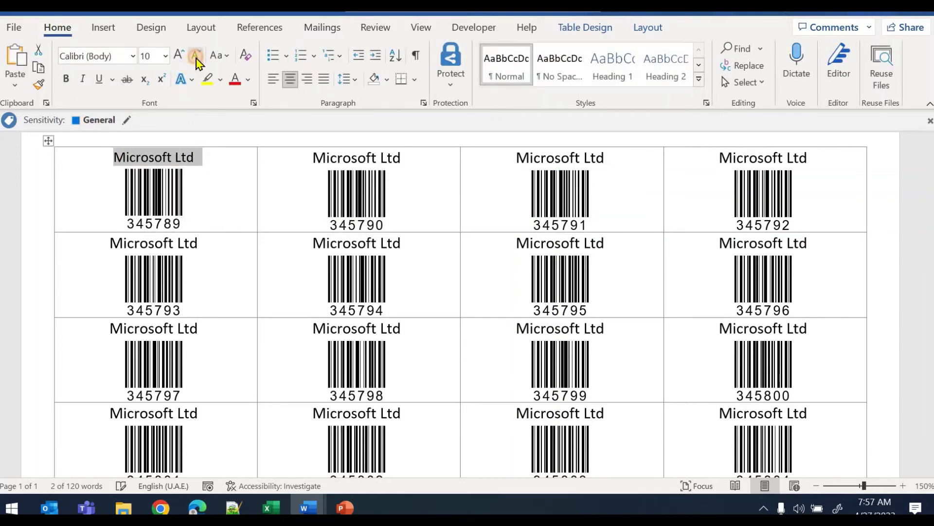
click(196, 57)
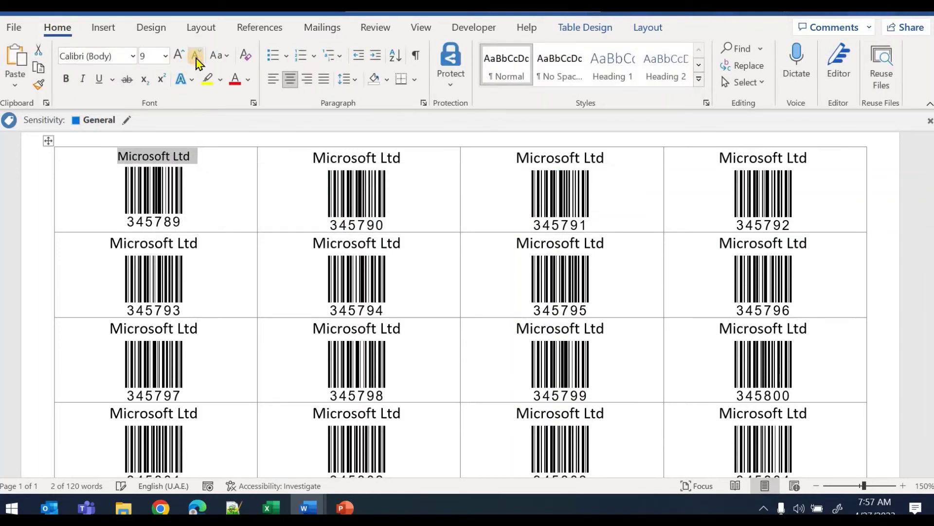
Update all labels with the first label's smaller "Microsoft Ltd" heading.
click(209, 179)
click(323, 27)
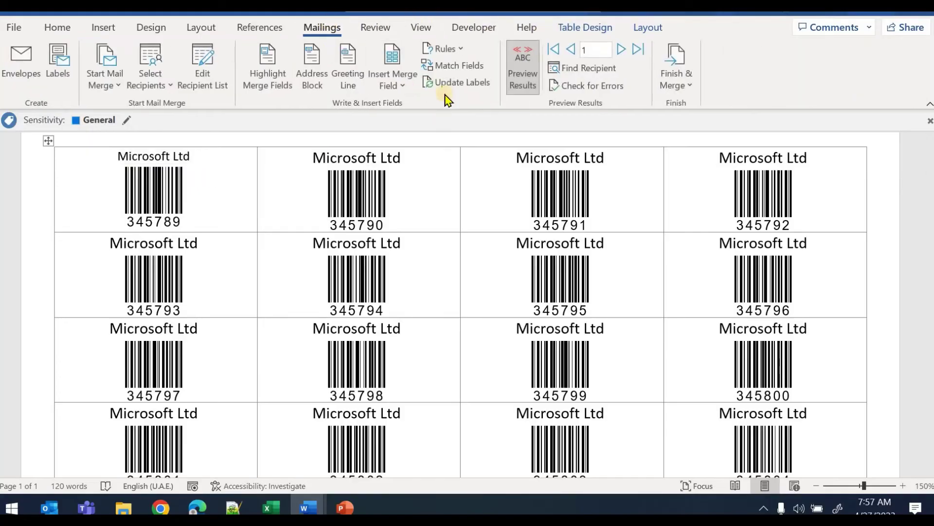
click(456, 82)
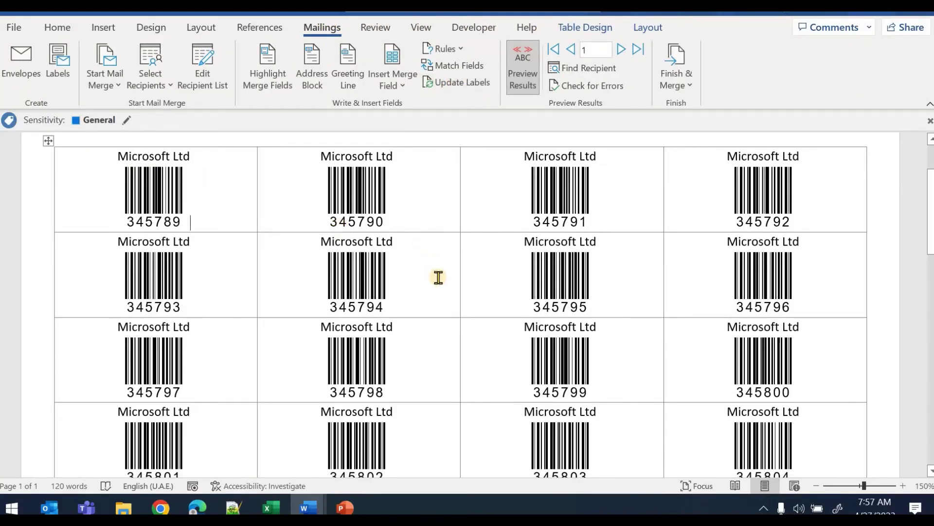
click(247, 232)
Switch to the Excel workbook to review the Asset Tags column, and return to the Word label document.
click(271, 507)
click(262, 306)
scroll(150, 220, down, 4)
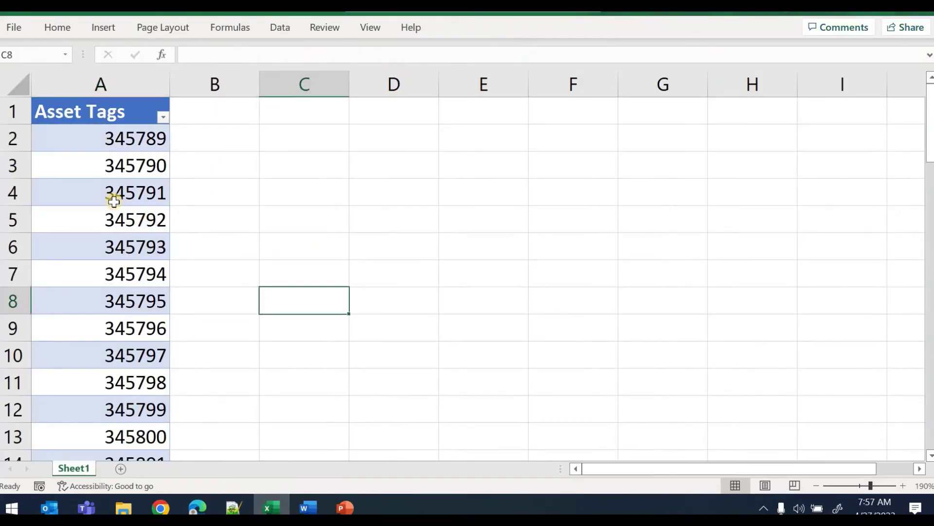
scroll(121, 255, up, 4)
click(308, 507)
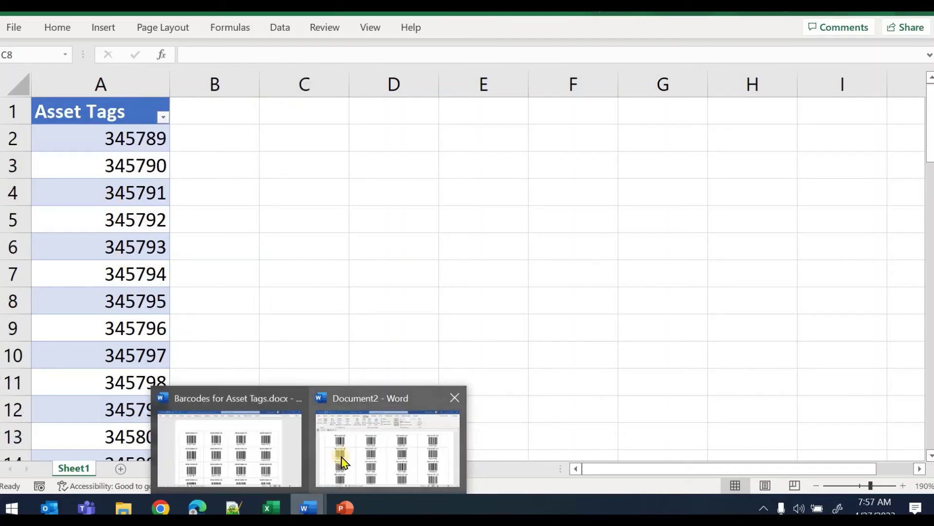
click(345, 459)
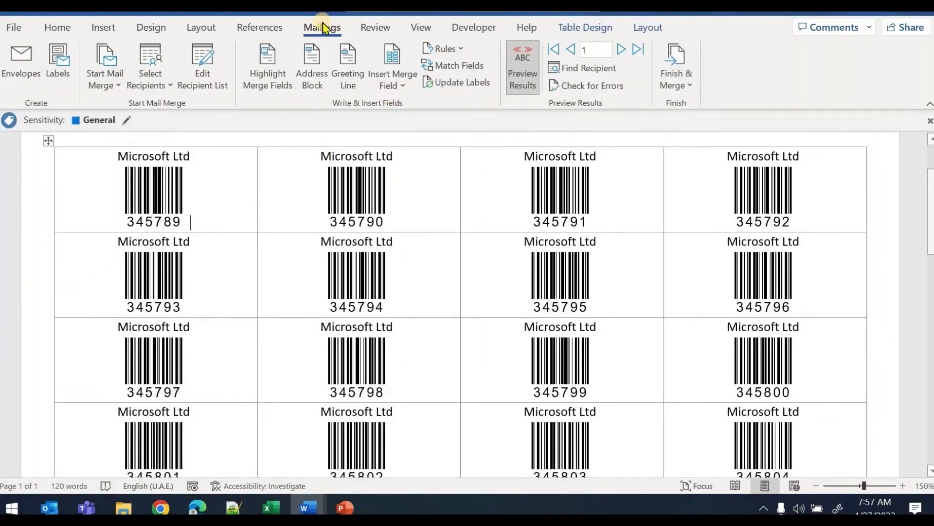
Review the options for choosing a recipient list and the merge fields available for the labels.
click(160, 83)
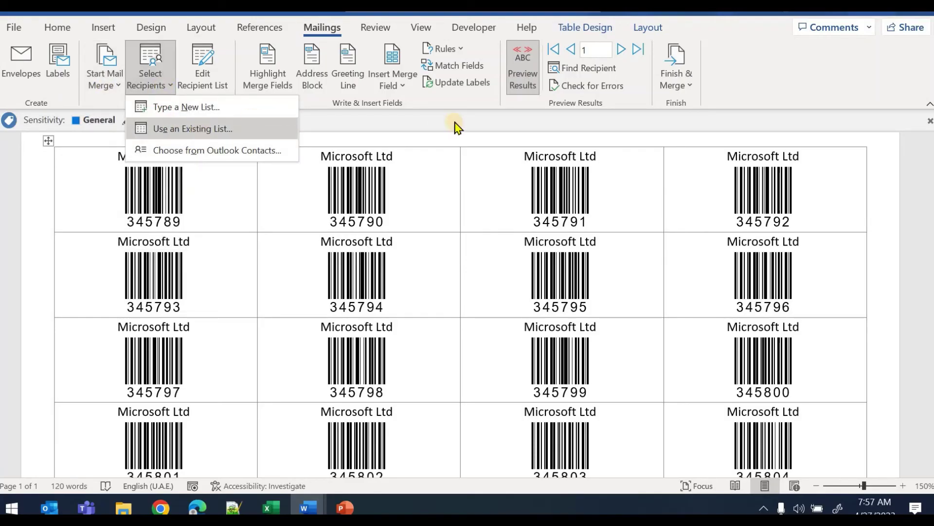
click(403, 92)
click(403, 88)
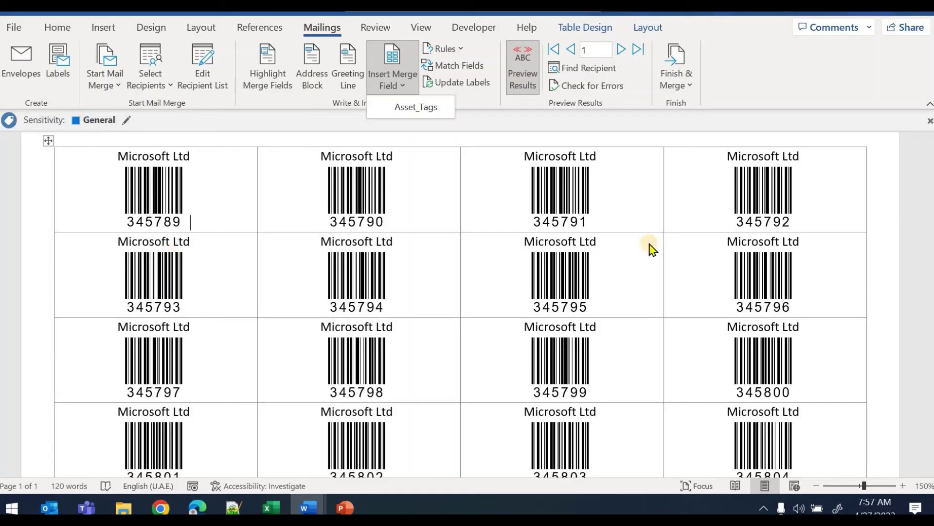
click(495, 102)
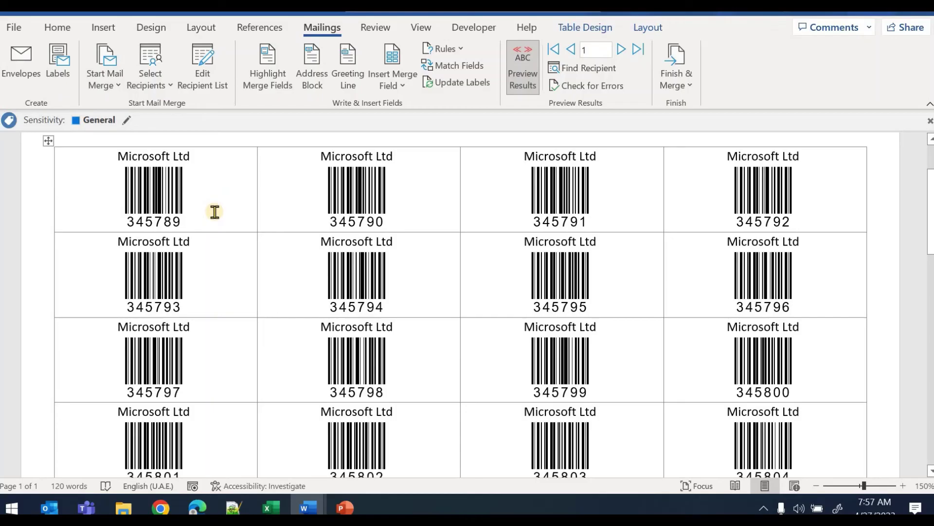
Recheck the asset tag table in the Excel workbook and go back to the barcode labels in Word.
click(271, 507)
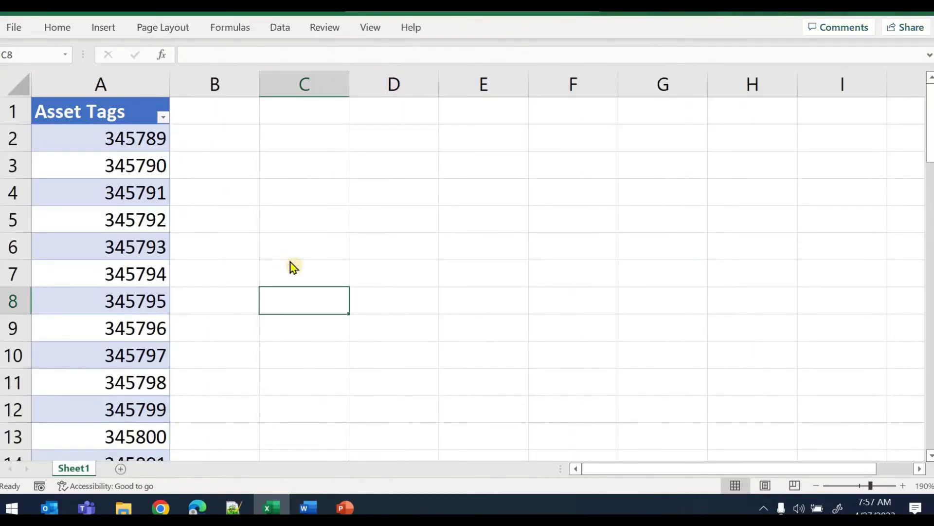
click(306, 508)
click(388, 447)
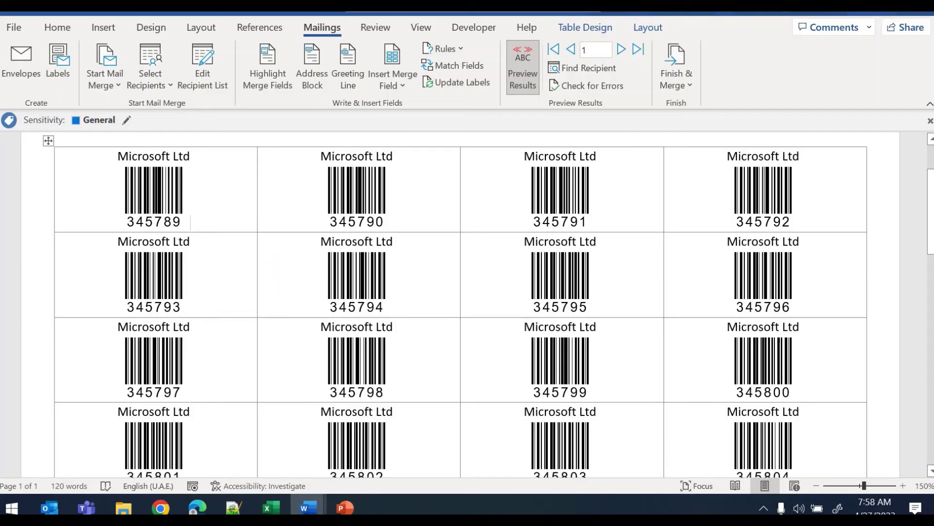
Switch to the PowerPoint slide show to view the "Steps to Follow" slide.
click(345, 508)
click(397, 462)
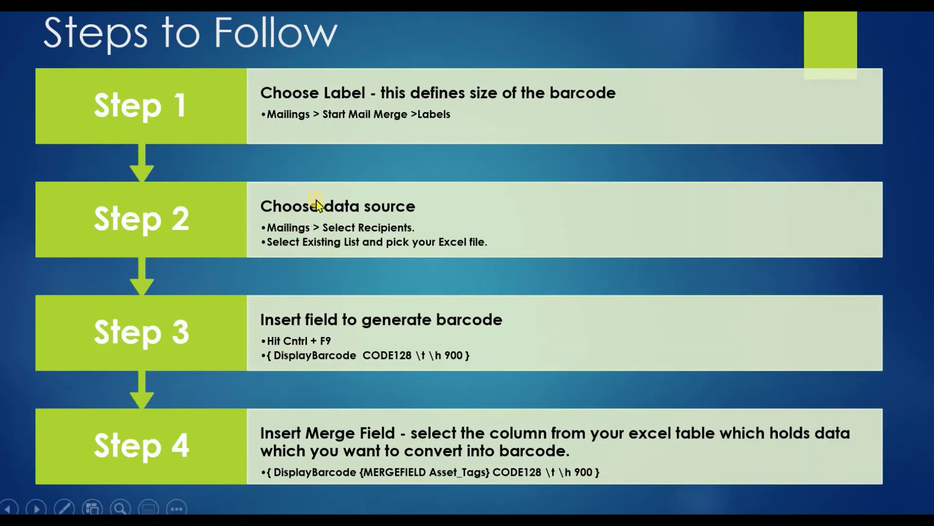